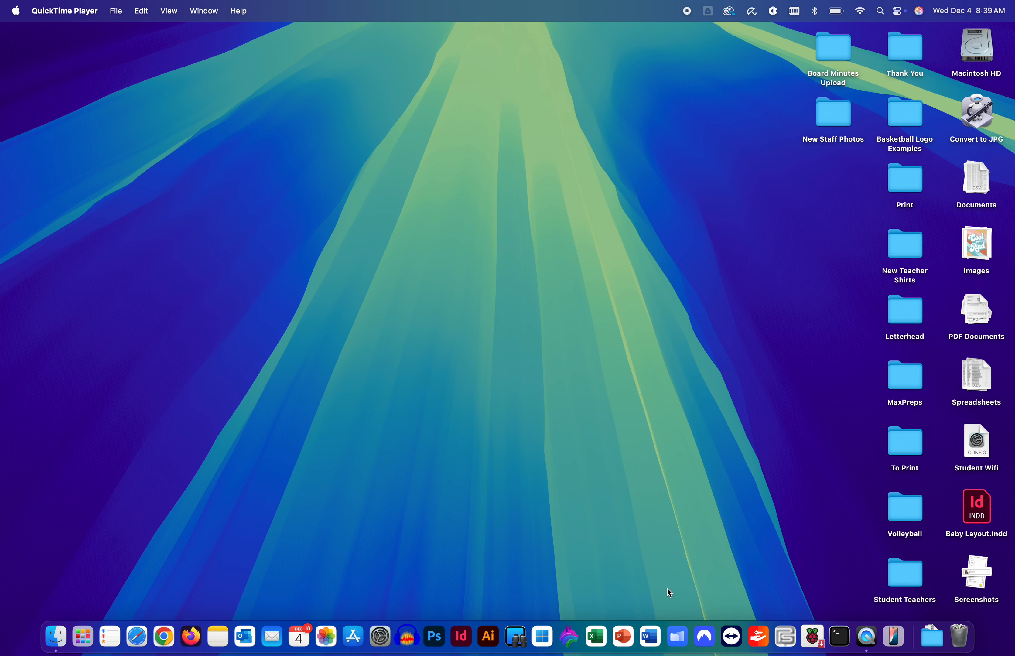
Step: Launch System Settings from the Dock, opening on the General pane
{"action": "left_click", "coordinate": [380, 637]}
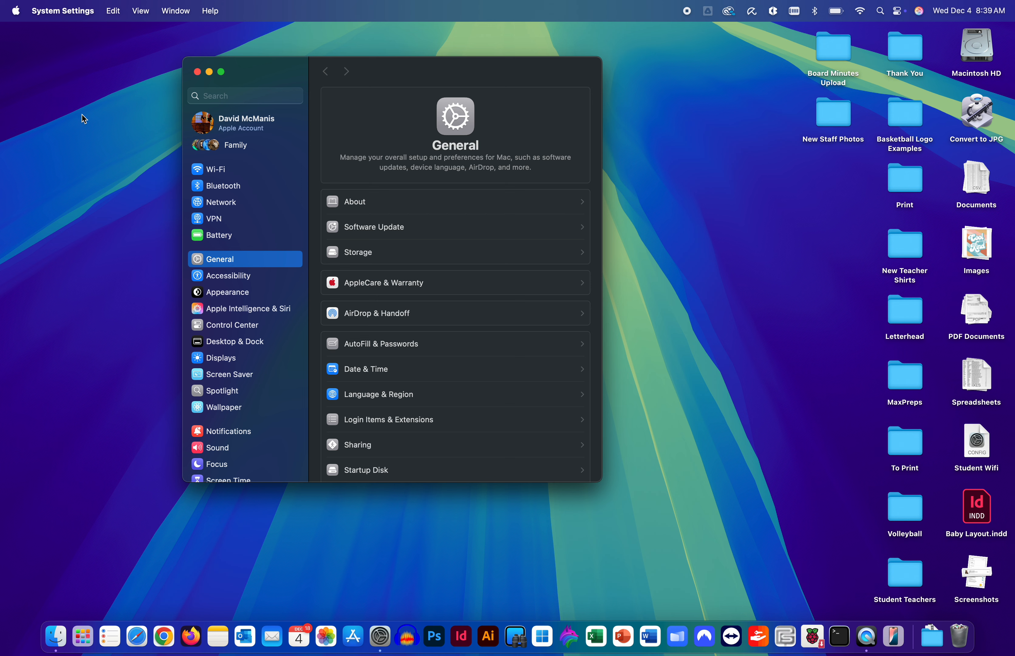
Step: Open the Desktop & Dock pane and scroll down to its Mission Control section
{"action": "left_click", "coordinate": [13, 10]}
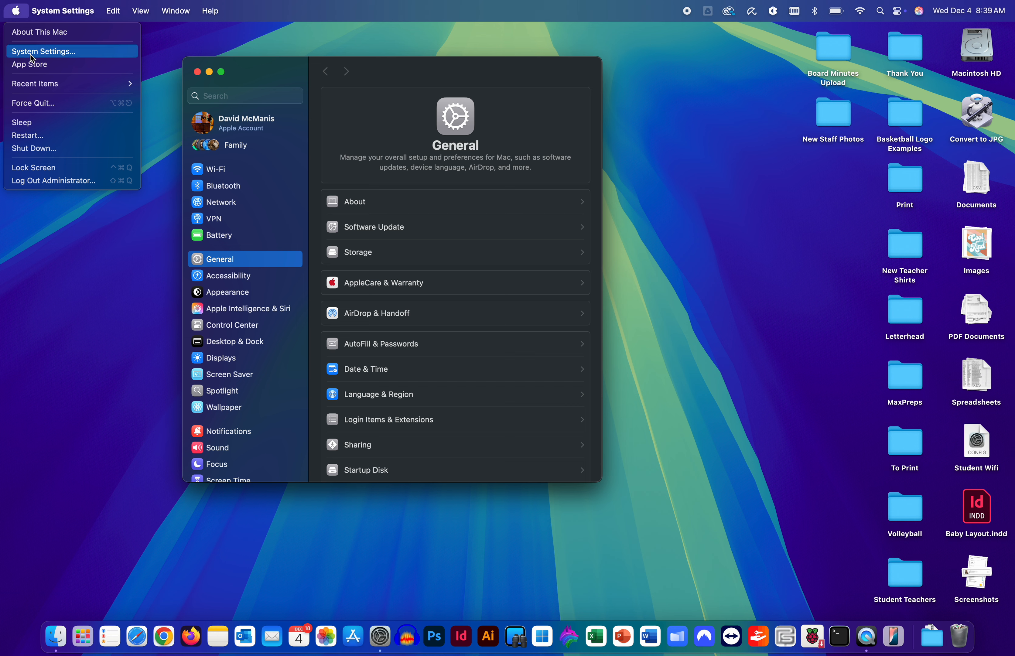
{"action": "left_click", "coordinate": [259, 76]}
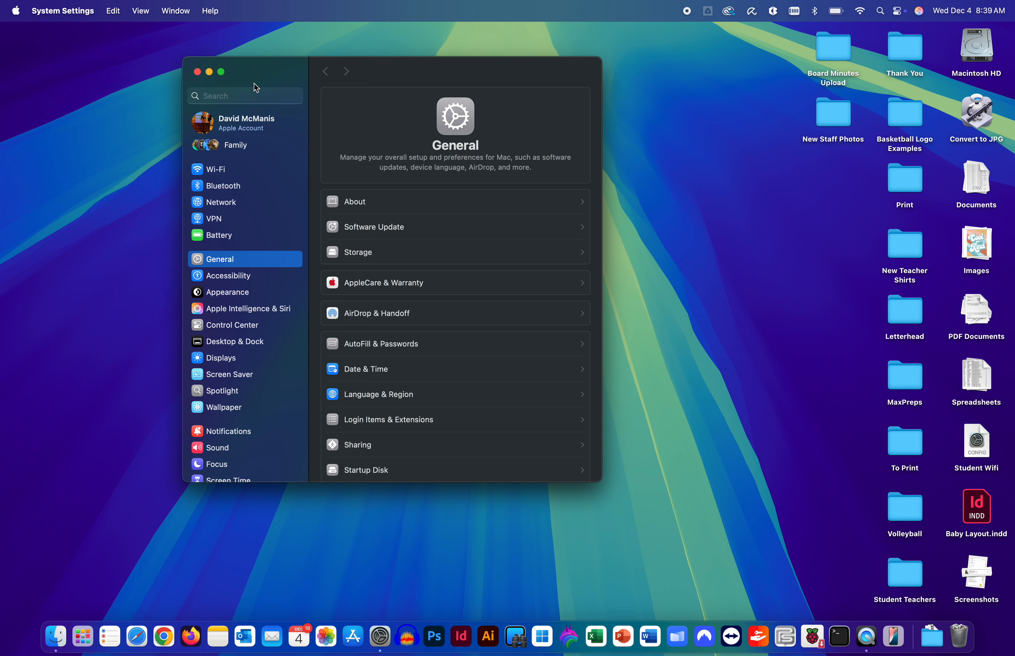
{"action": "left_click", "coordinate": [237, 346]}
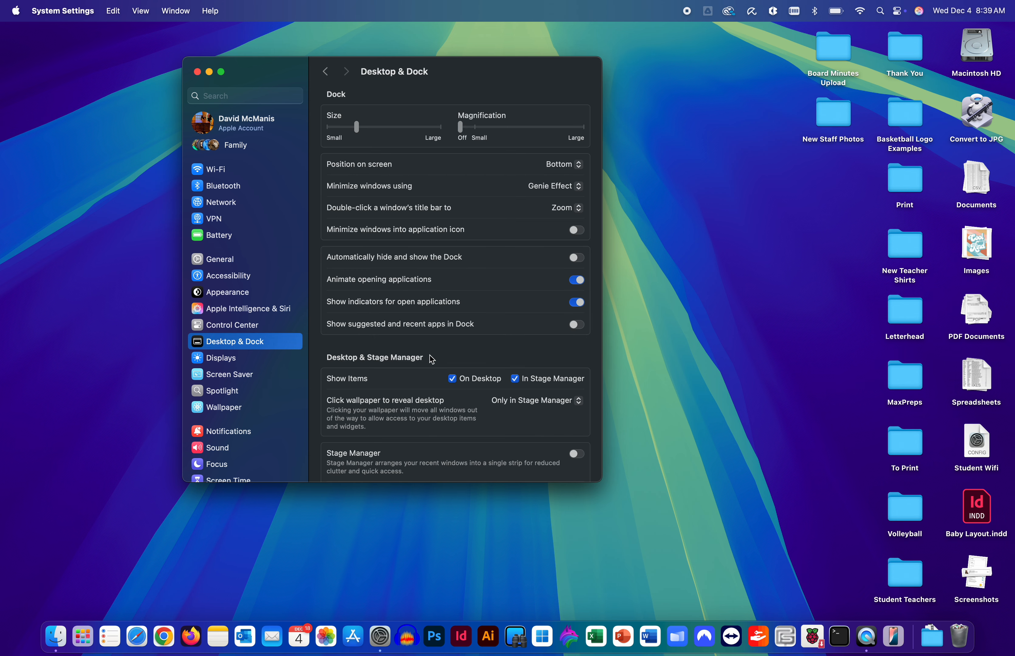
{"action": "scroll", "coordinate": [432, 359], "scroll_direction": "down", "scroll_amount": 15}
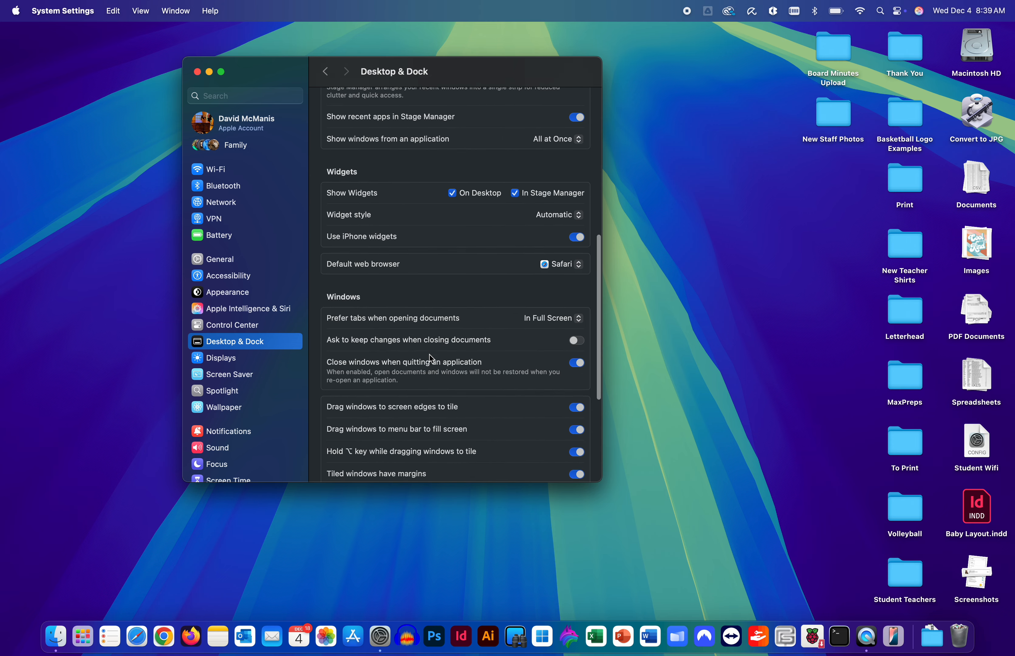
{"action": "scroll", "coordinate": [431, 359], "scroll_direction": "down", "scroll_amount": 3}
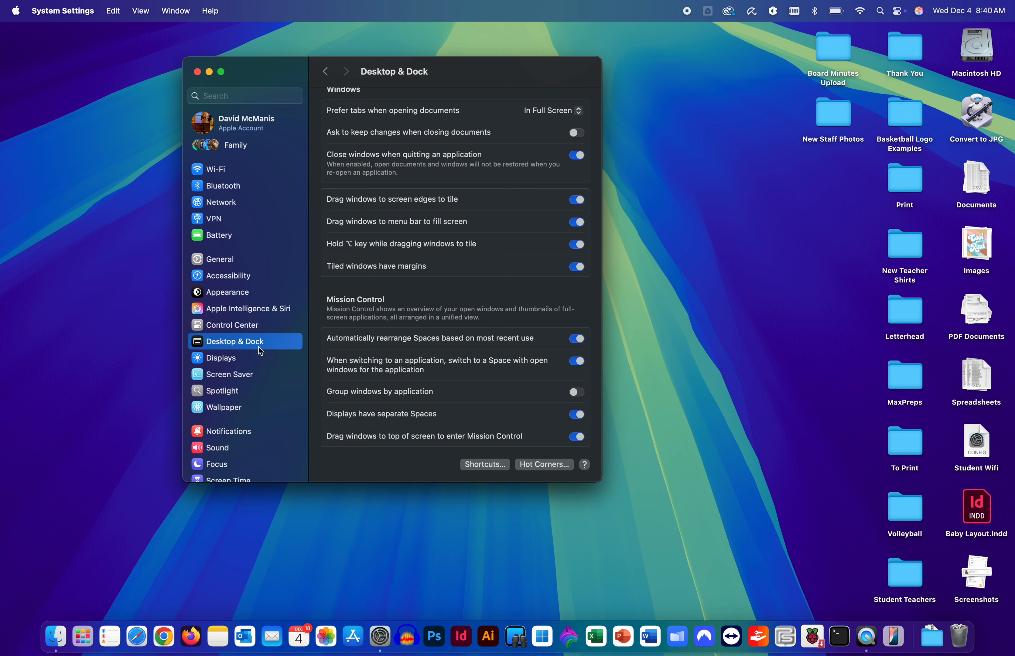
{"action": "left_click", "coordinate": [230, 95]}
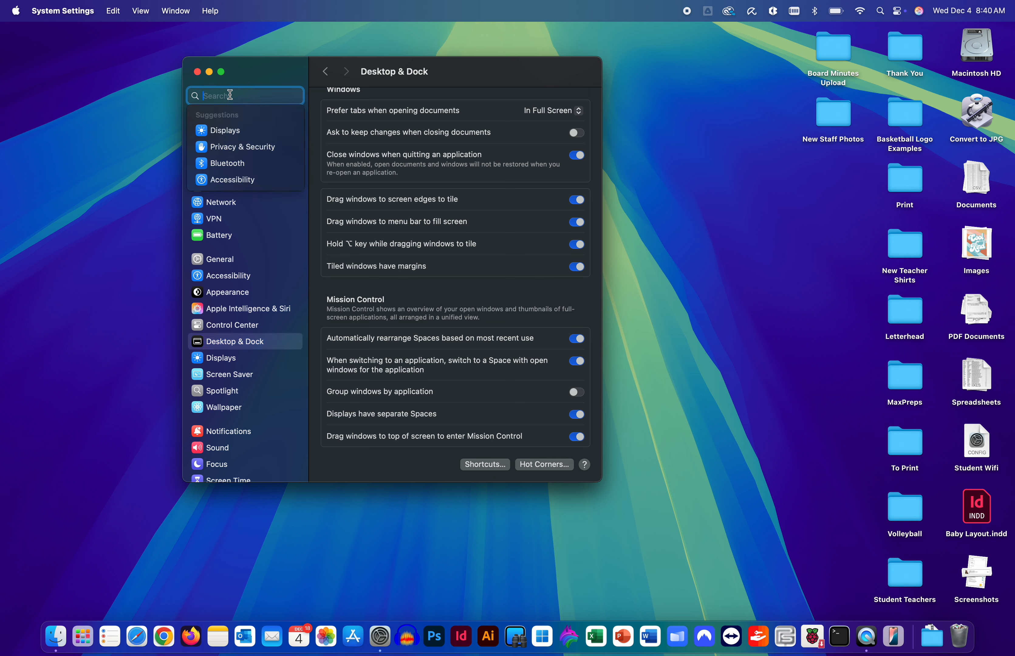
{"action": "type", "text": "hot"}
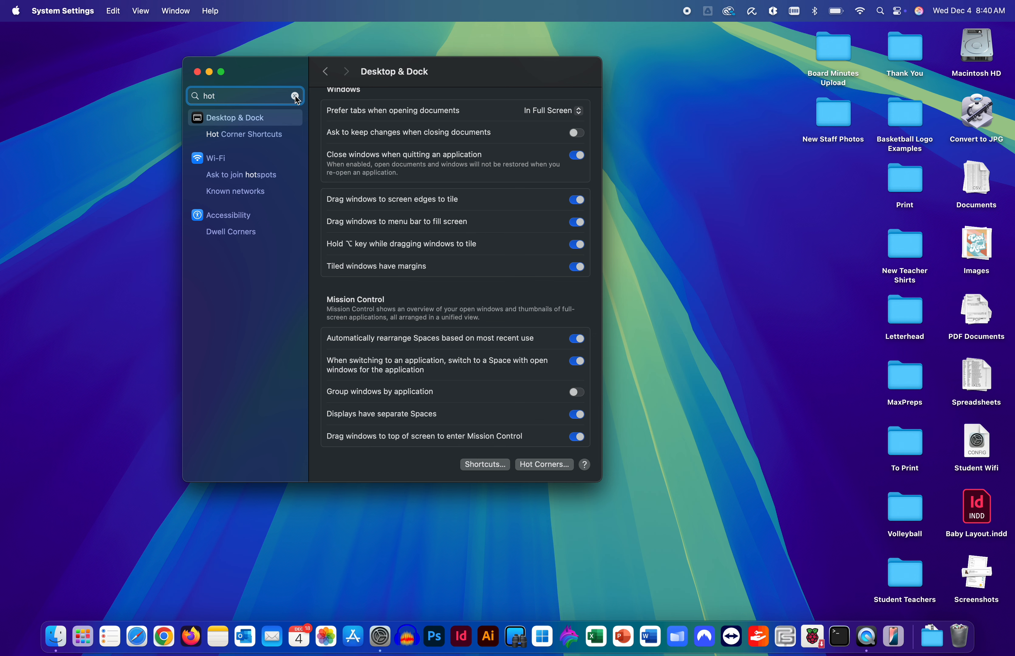
{"action": "left_click_drag", "start_coordinate": [270, 95], "coordinate": [186, 95]}
{"action": "type", "text": "scfre"}
{"action": "key", "text": "BackSpace"}
{"action": "key", "text": "BackSpace"}
{"action": "key", "text": "BackSpace"}
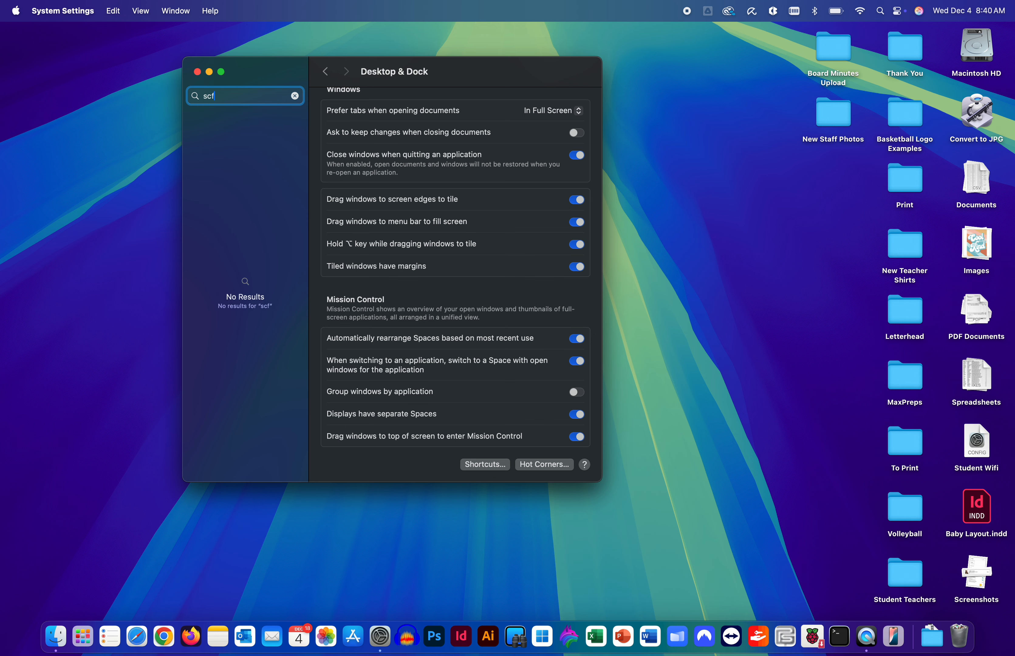
{"action": "type", "text": "reen"}
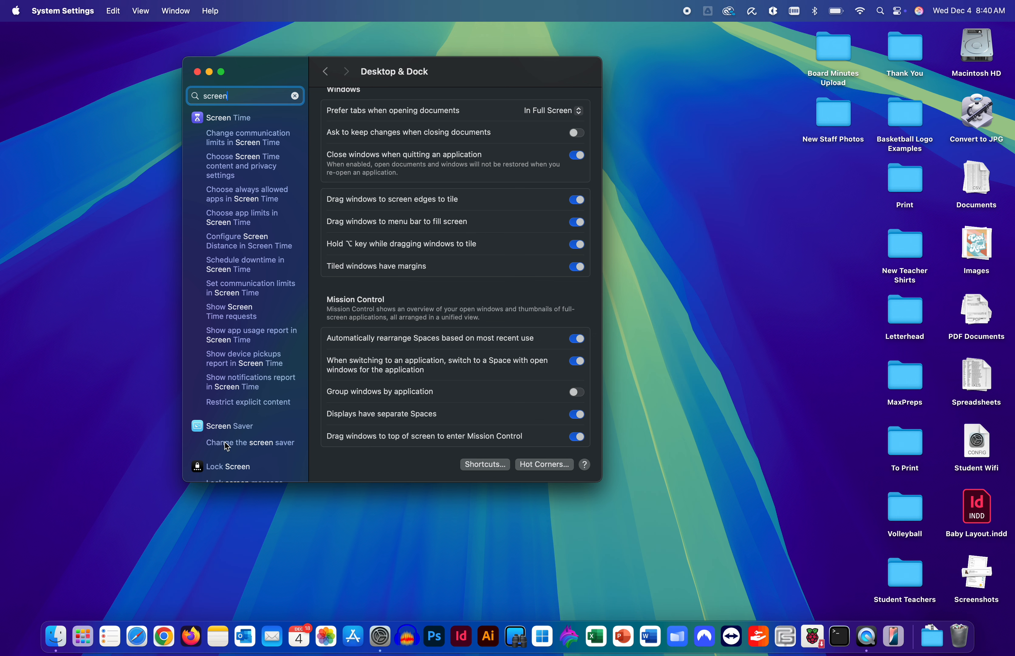
{"action": "left_click", "coordinate": [295, 96]}
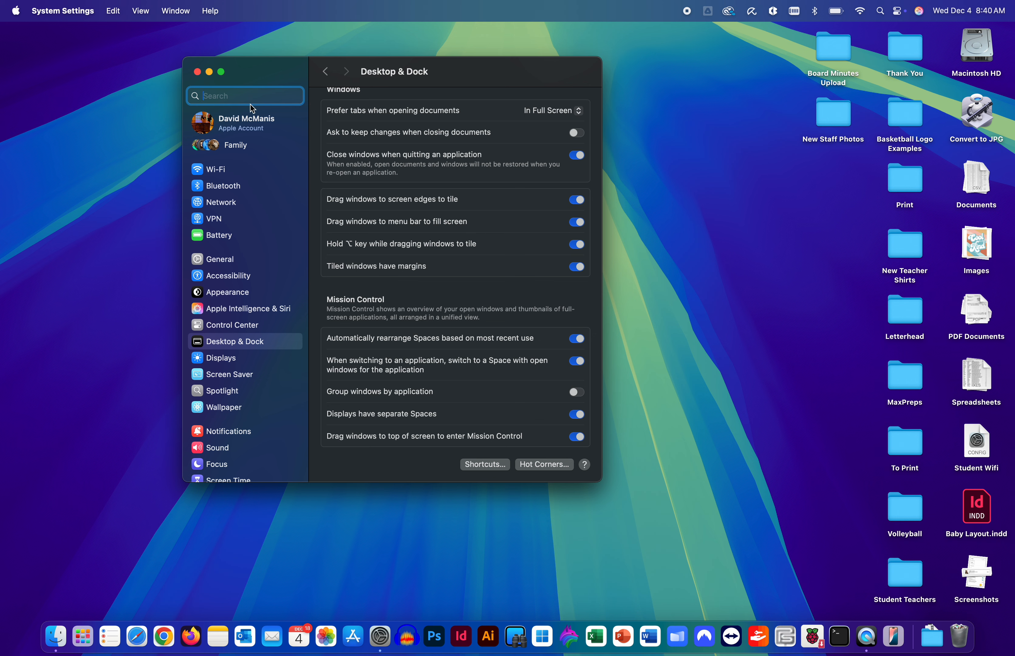
Step: Open Hot Corners and look through the bottom-left corner's action list without changing it
{"action": "left_click", "coordinate": [545, 466]}
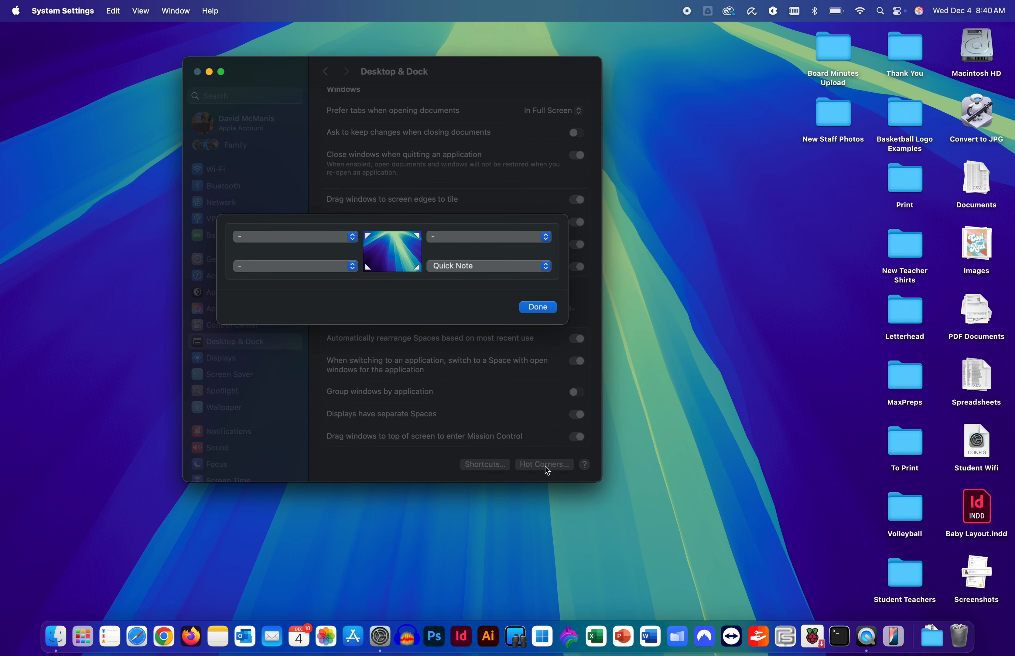
{"action": "left_click", "coordinate": [353, 269]}
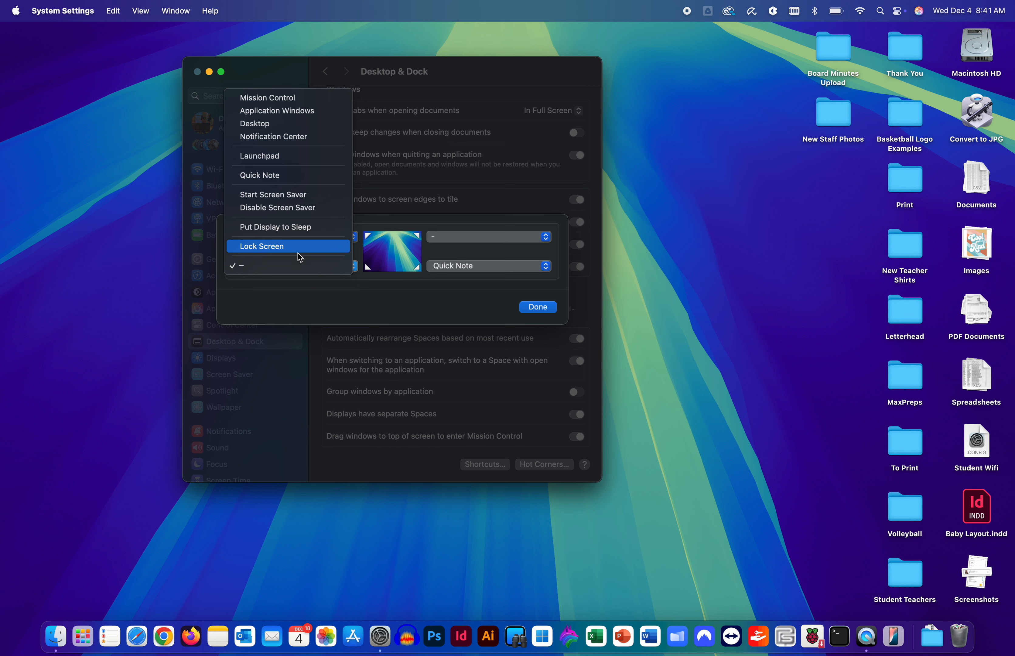
{"action": "left_click", "coordinate": [303, 288]}
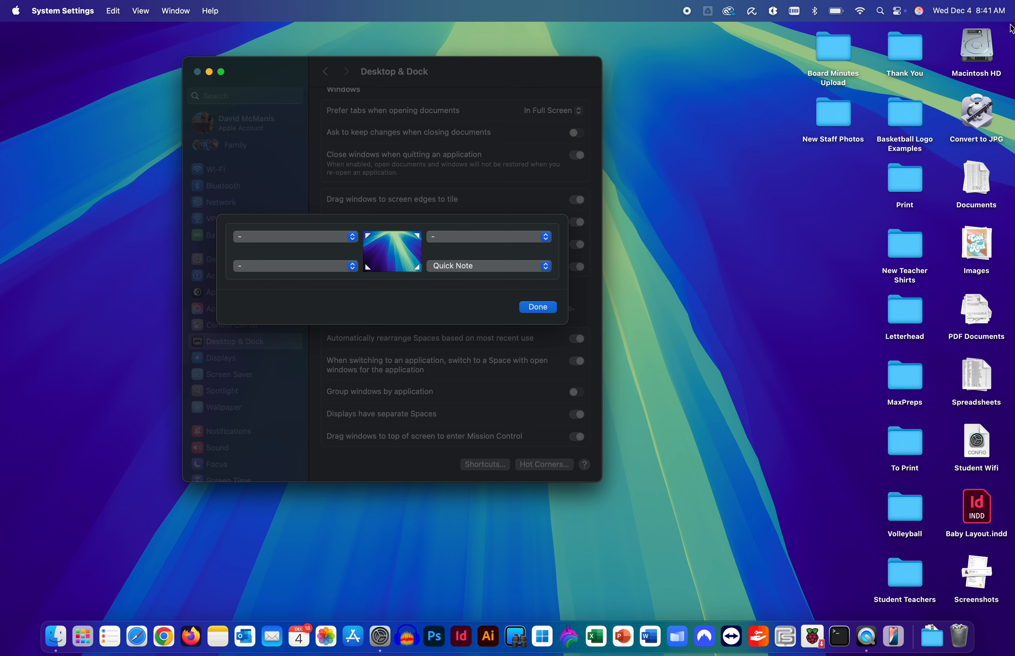
Step: Toggle Notification Center open and closed, then close Hot Corners with Quick Note still bottom-right
{"action": "left_click", "coordinate": [981, 14]}
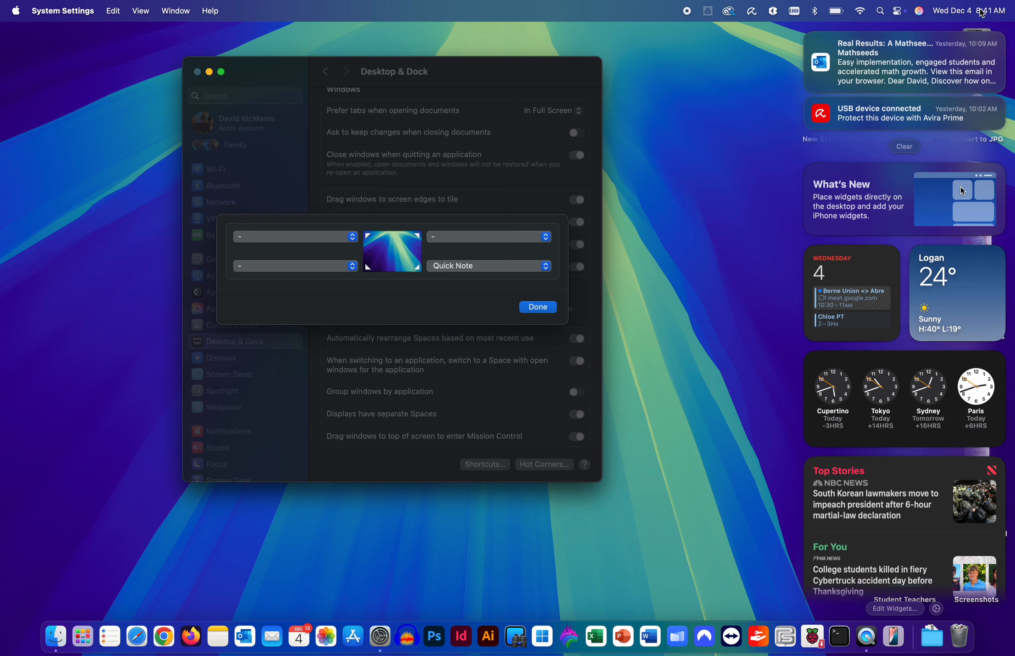
{"action": "left_click", "coordinate": [982, 14]}
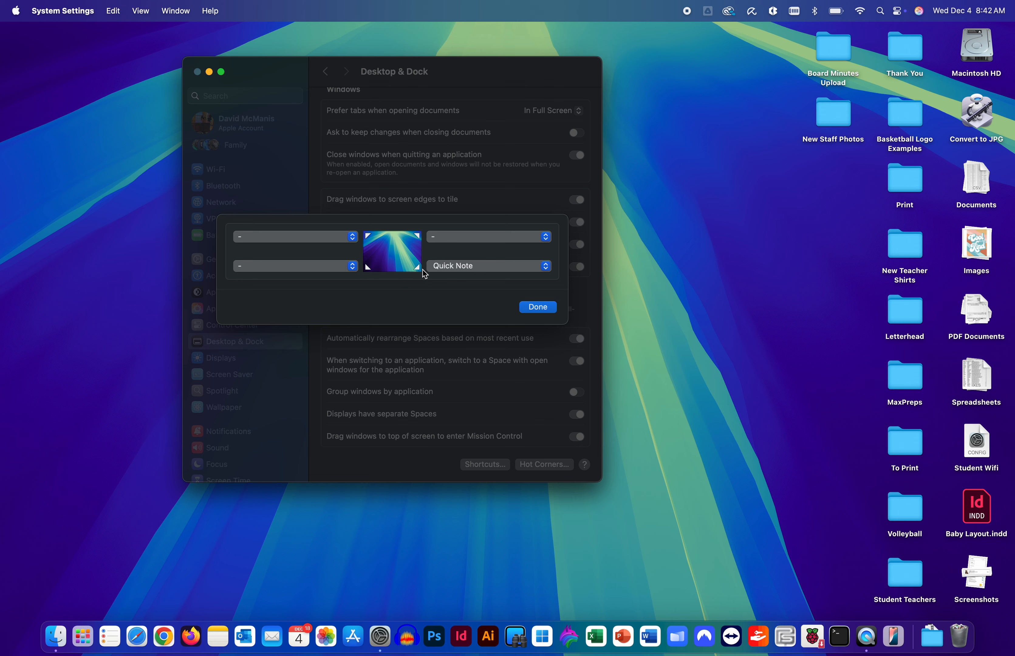
{"action": "left_click", "coordinate": [537, 307]}
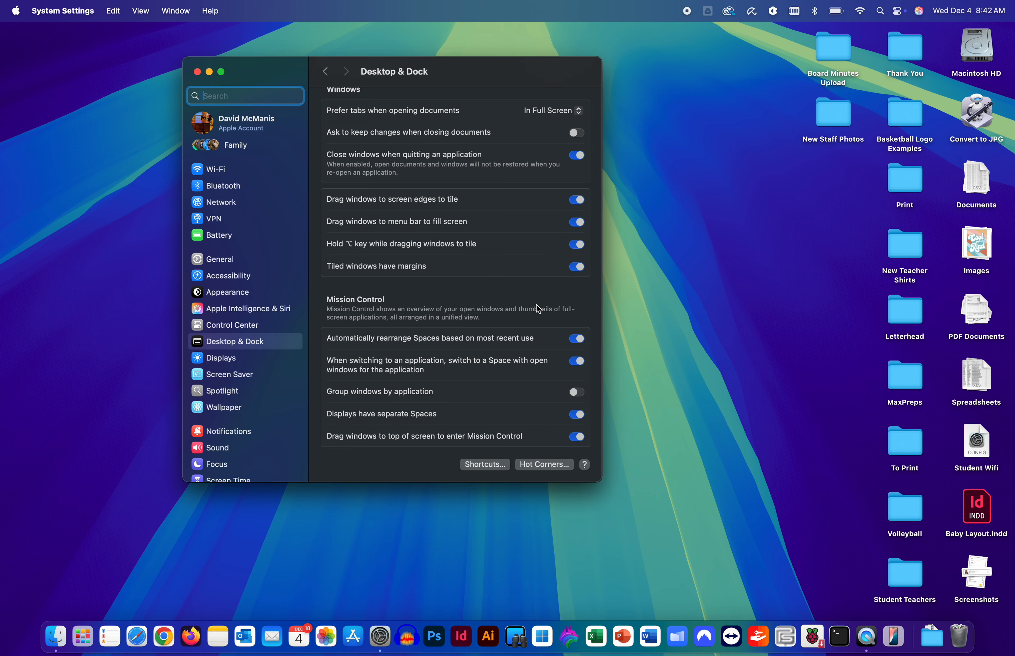
Step: Open a Quick Note from the bottom-right corner and replace 'This is a note!' with 'Note'
{"action": "mouse_move", "coordinate": [1013, 655]}
{"action": "left_click", "coordinate": [1009, 649]}
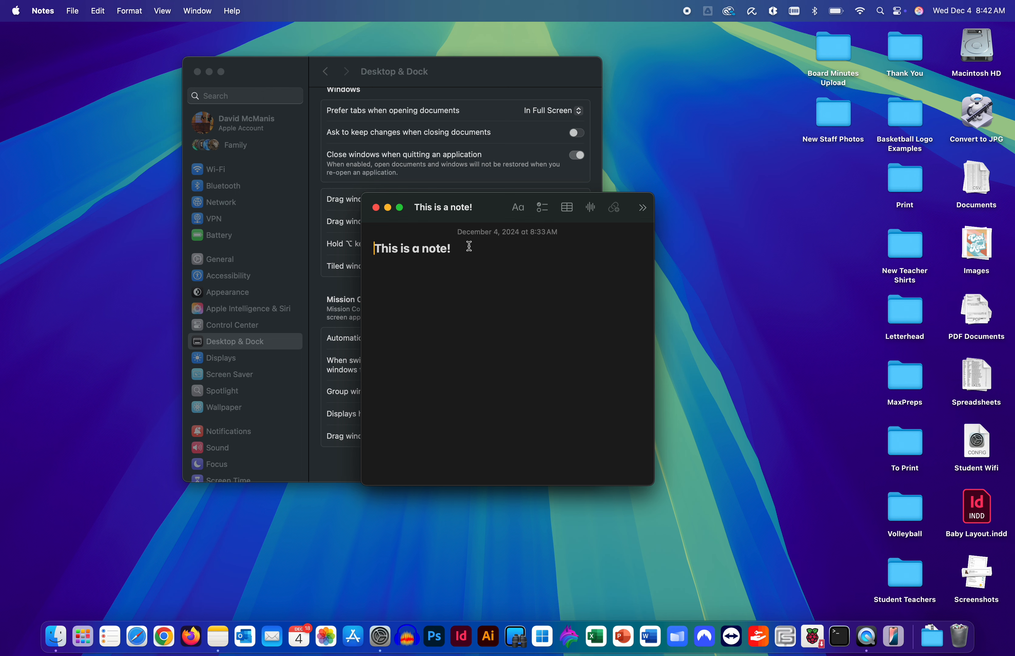
{"action": "left_click_drag", "start_coordinate": [469, 245], "coordinate": [375, 240]}
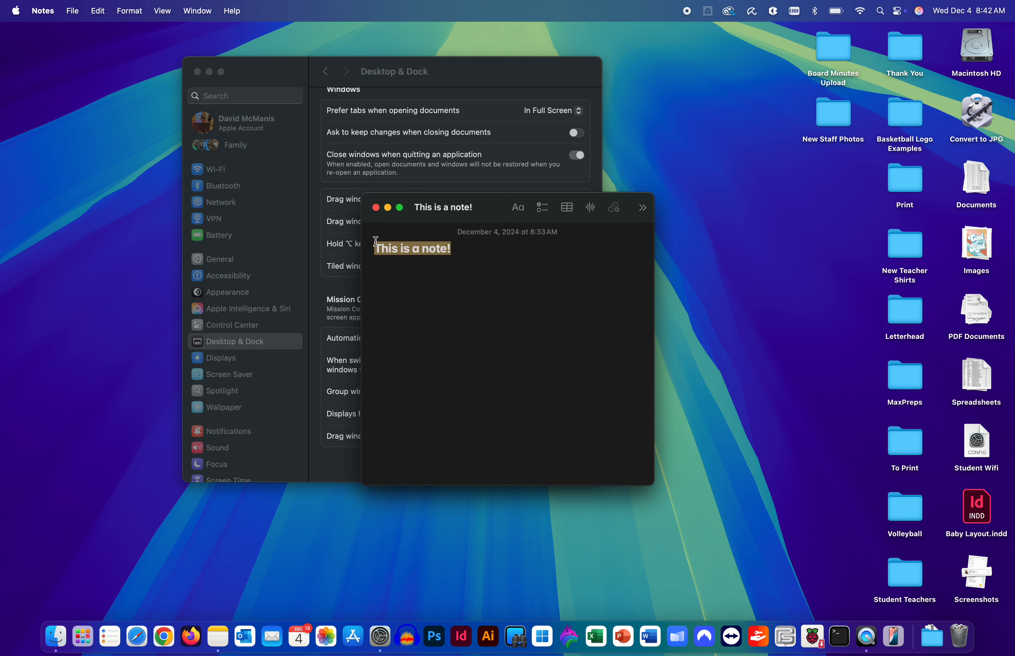
{"action": "type", "text": "Note"}
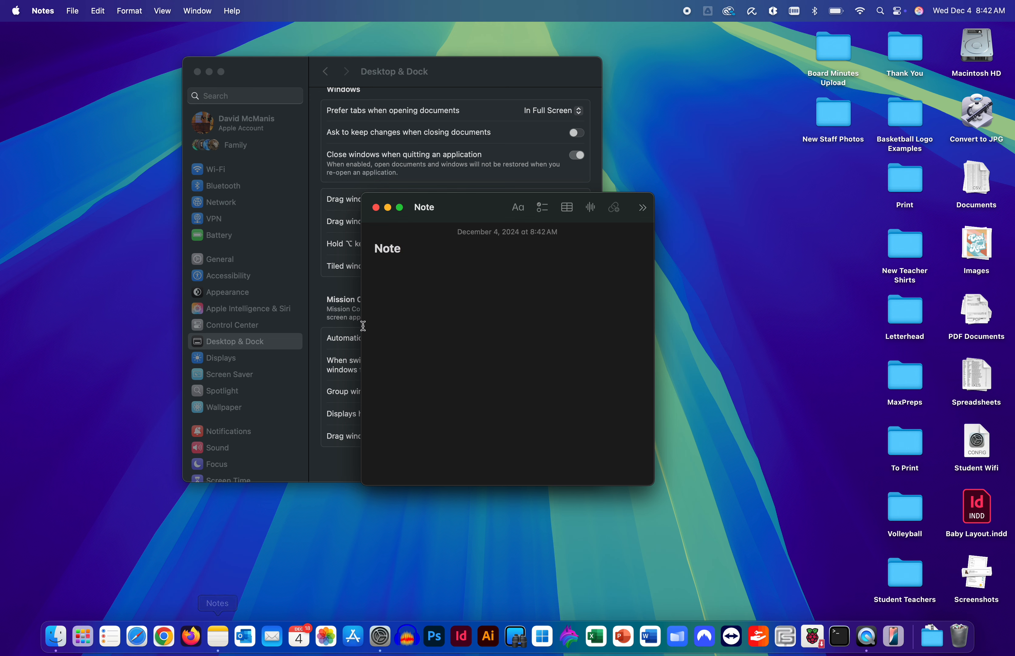
Step: Quit Notes, then bring up a new Quick Note from the corner and close it
{"action": "left_click", "coordinate": [42, 10]}
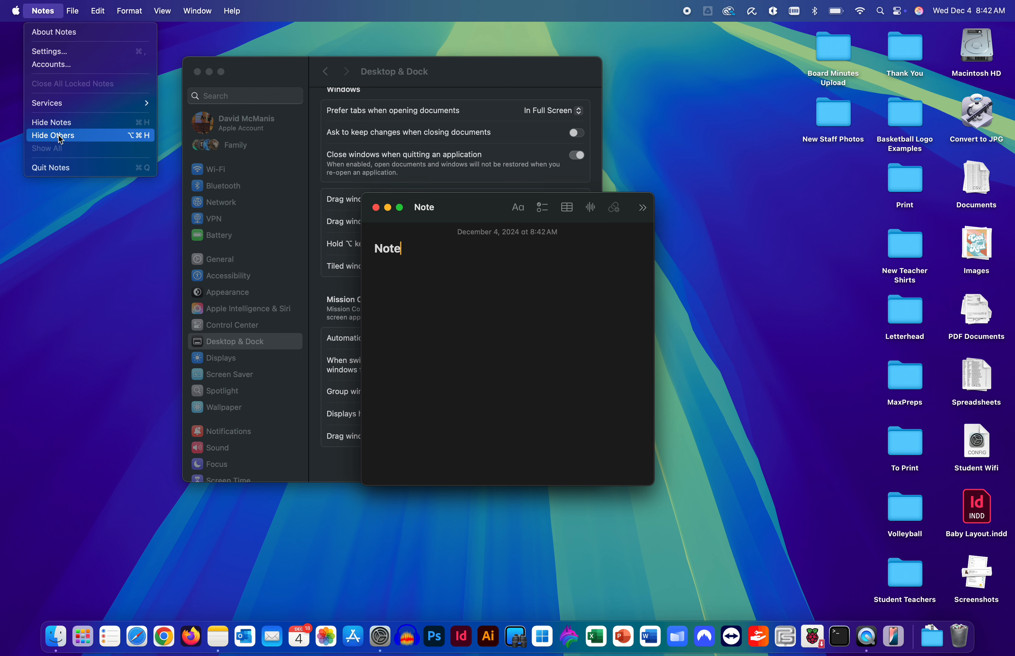
{"action": "left_click", "coordinate": [55, 165]}
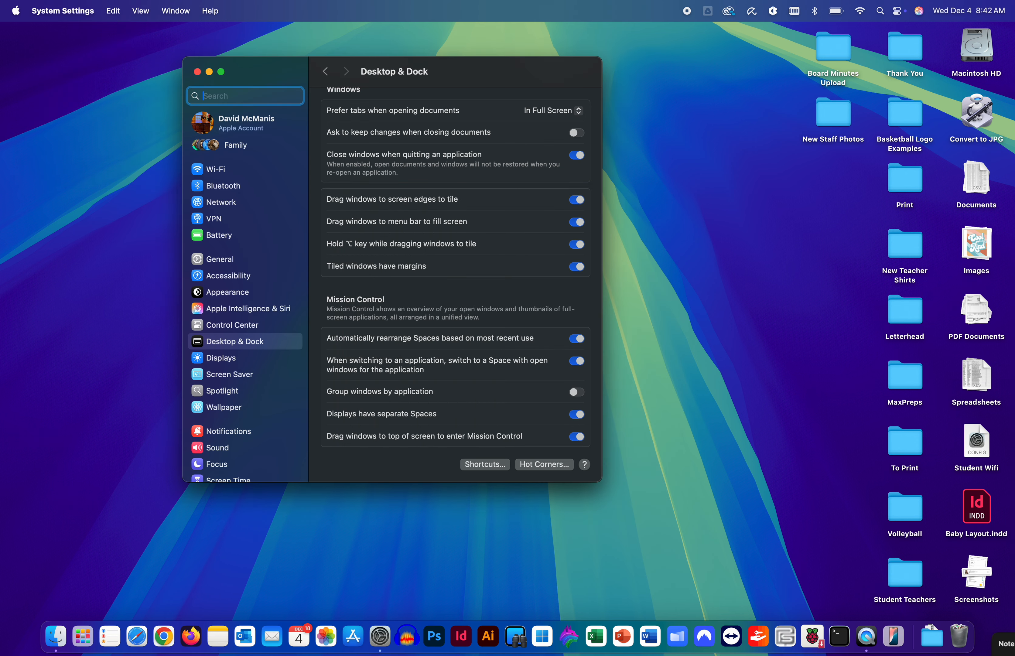
{"action": "left_click", "coordinate": [1011, 648]}
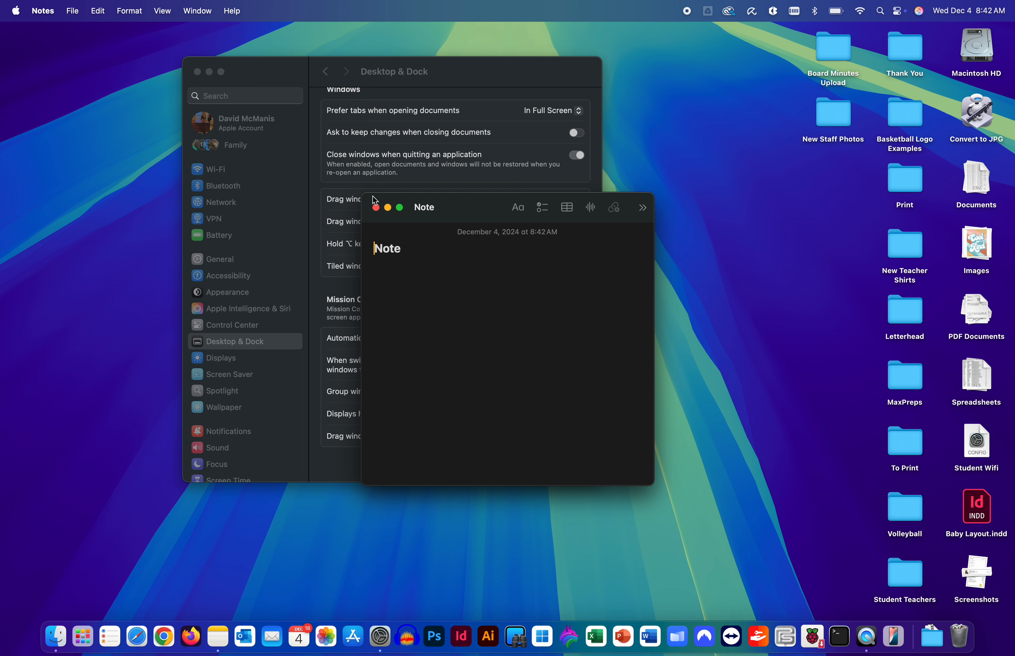
{"action": "left_click", "coordinate": [375, 207]}
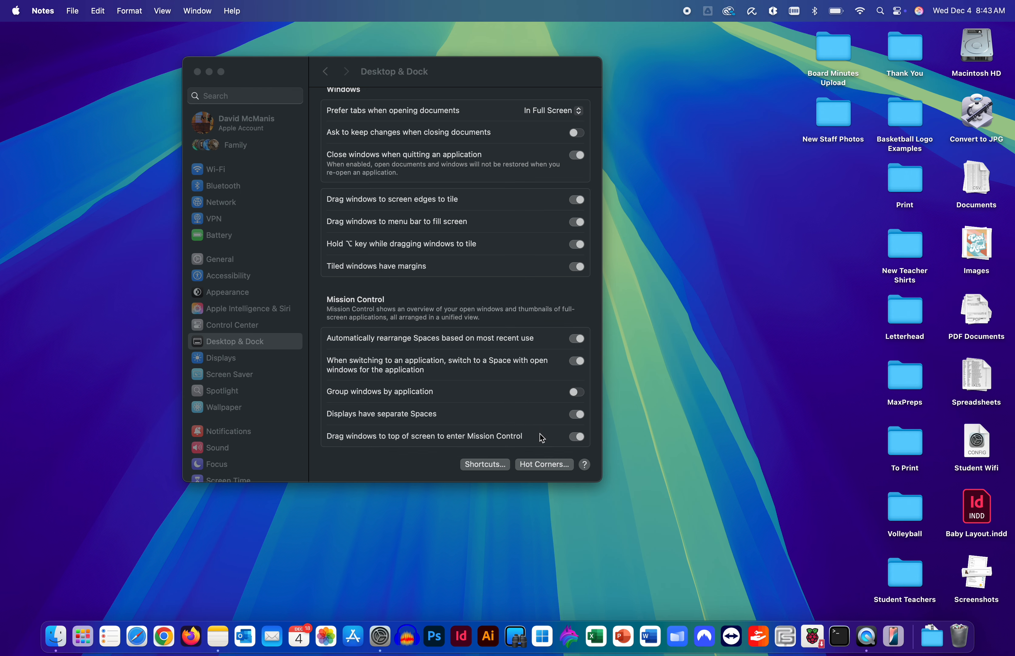
Step: Reopen Hot Corners, quit Notes, and remove Quick Note from the bottom-right corner
{"action": "left_click", "coordinate": [539, 465]}
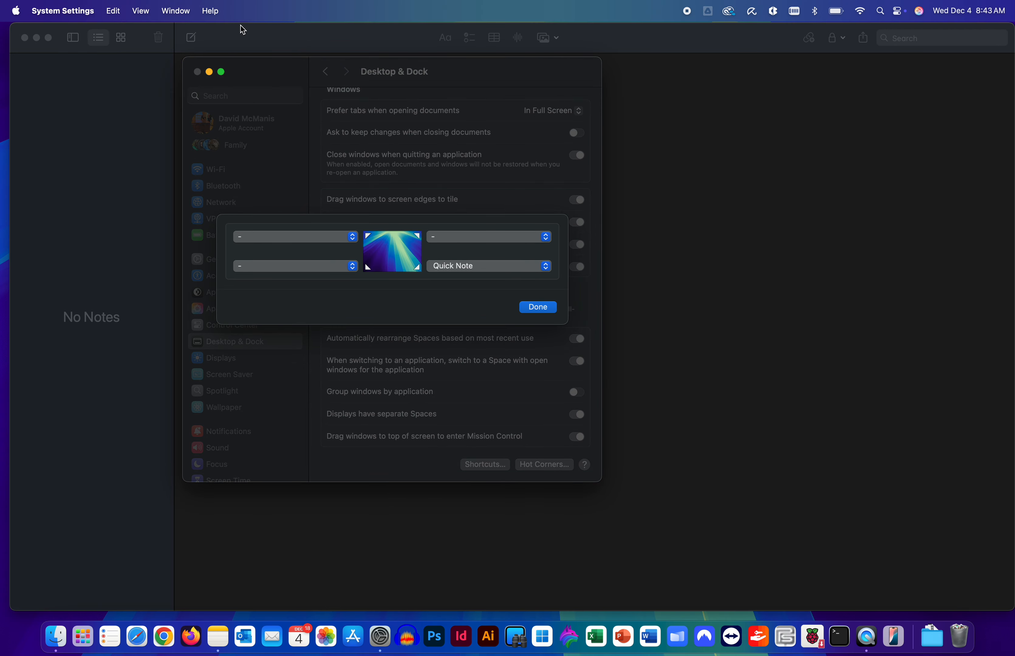
{"action": "left_click", "coordinate": [248, 33]}
{"action": "key", "text": "super+q"}
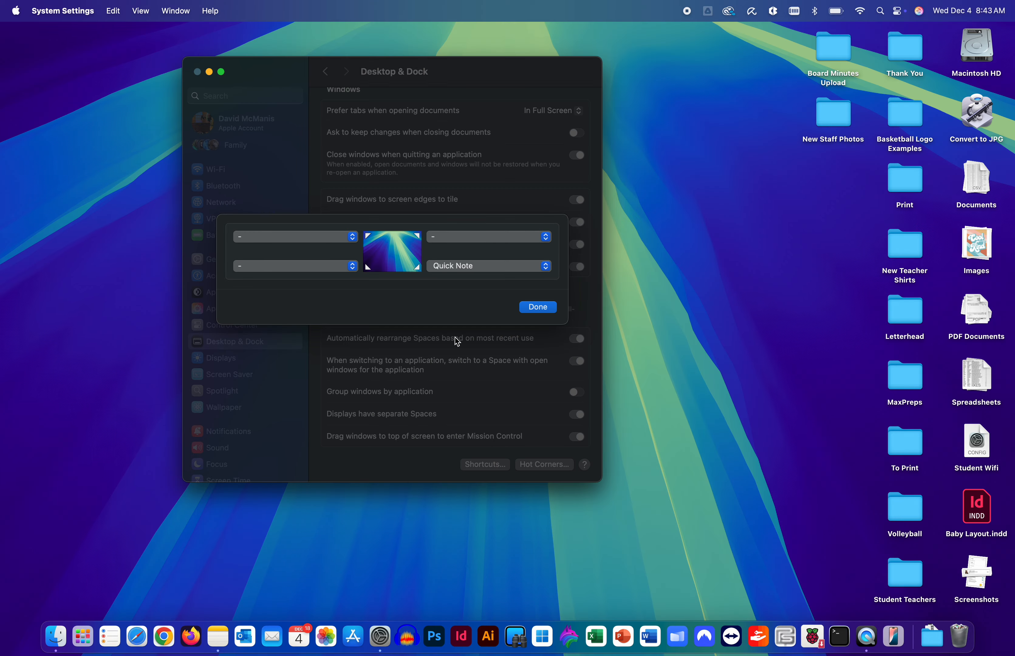
{"action": "left_click", "coordinate": [506, 268]}
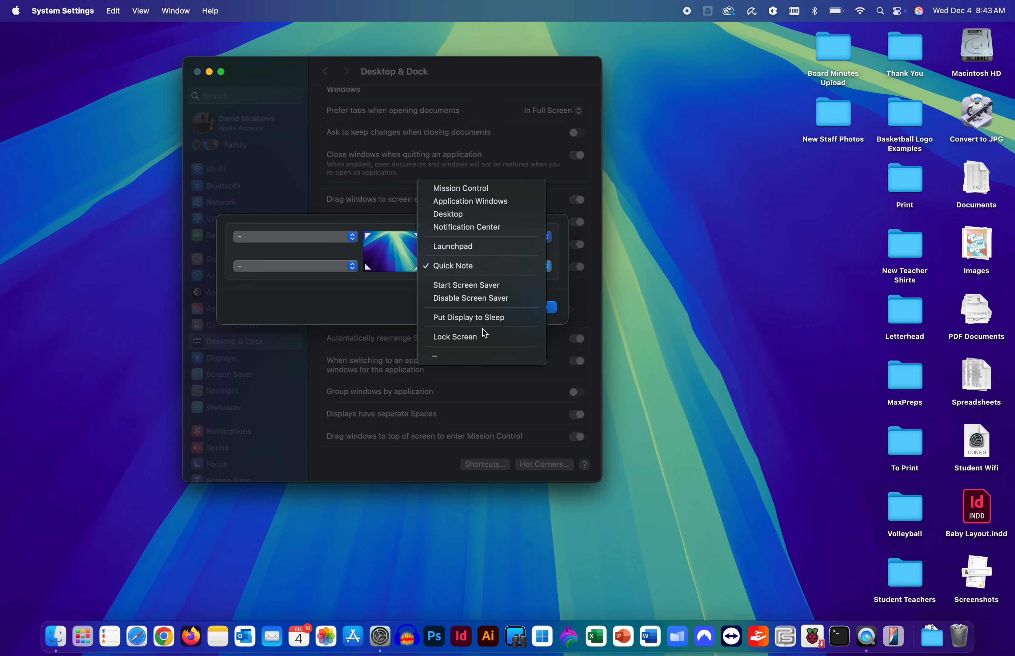
{"action": "left_click", "coordinate": [472, 355]}
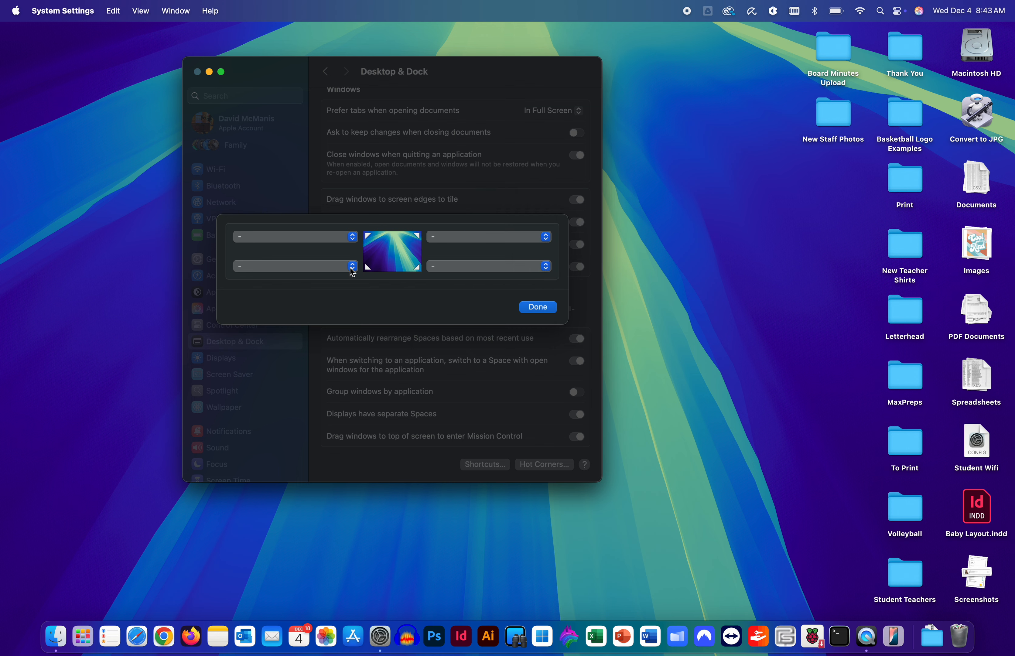
Step: Set the bottom-left corner to Notification Center, test it, then switch it to Launchpad
{"action": "left_click", "coordinate": [352, 269]}
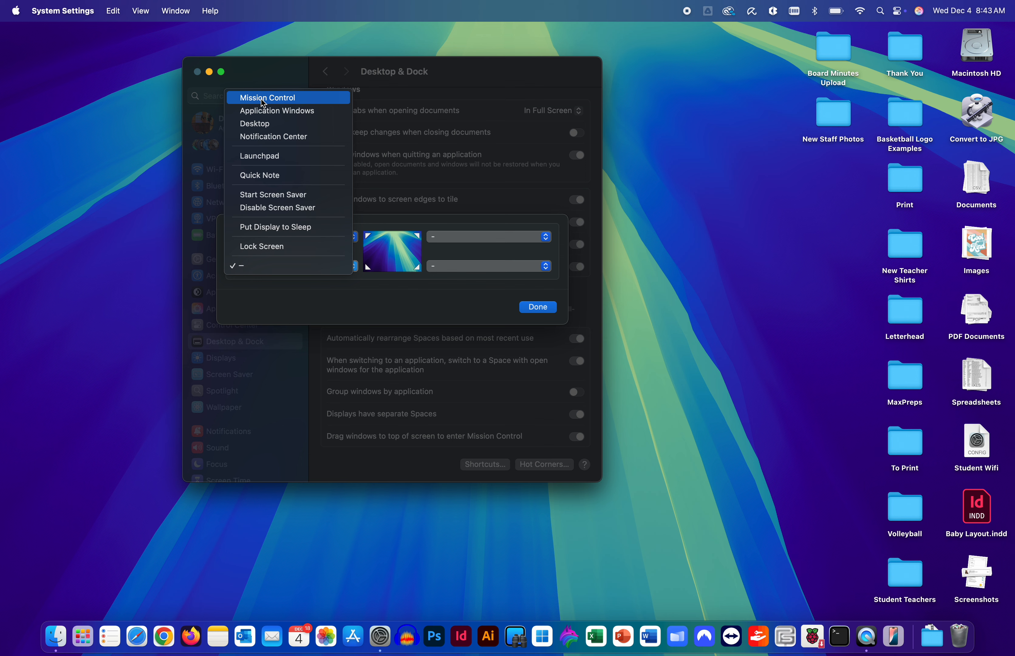
{"action": "left_click", "coordinate": [267, 137]}
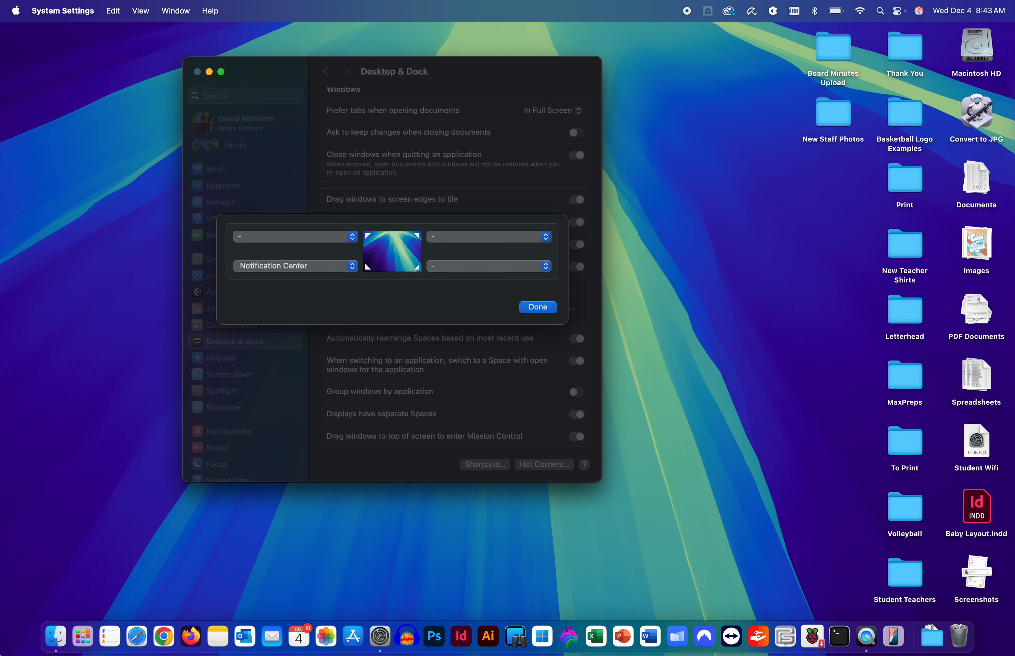
{"action": "mouse_move", "coordinate": [1, 655]}
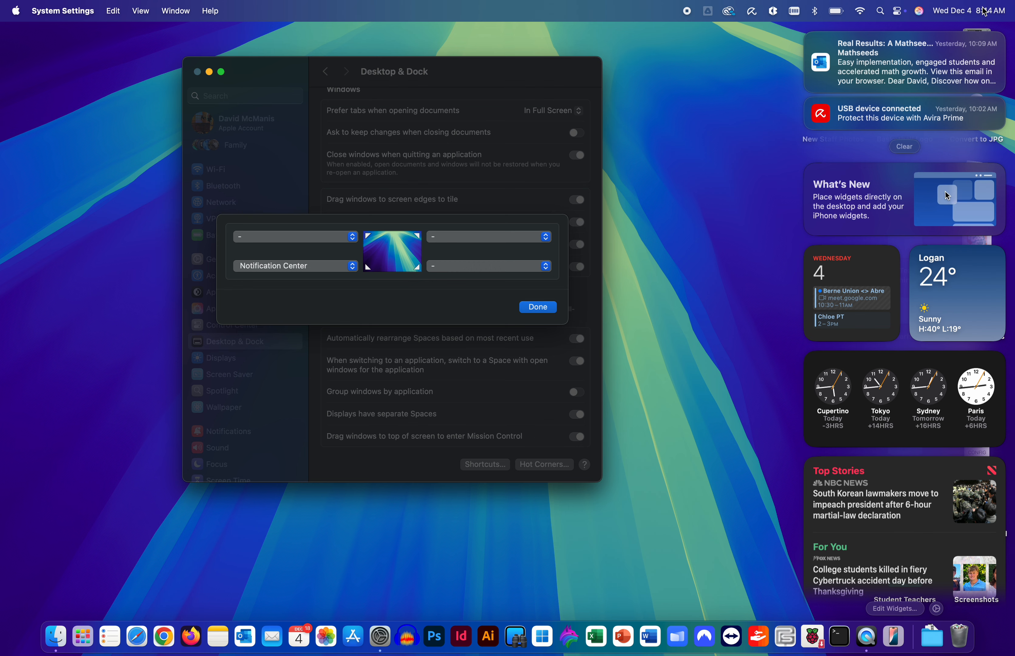
{"action": "left_click", "coordinate": [659, 320]}
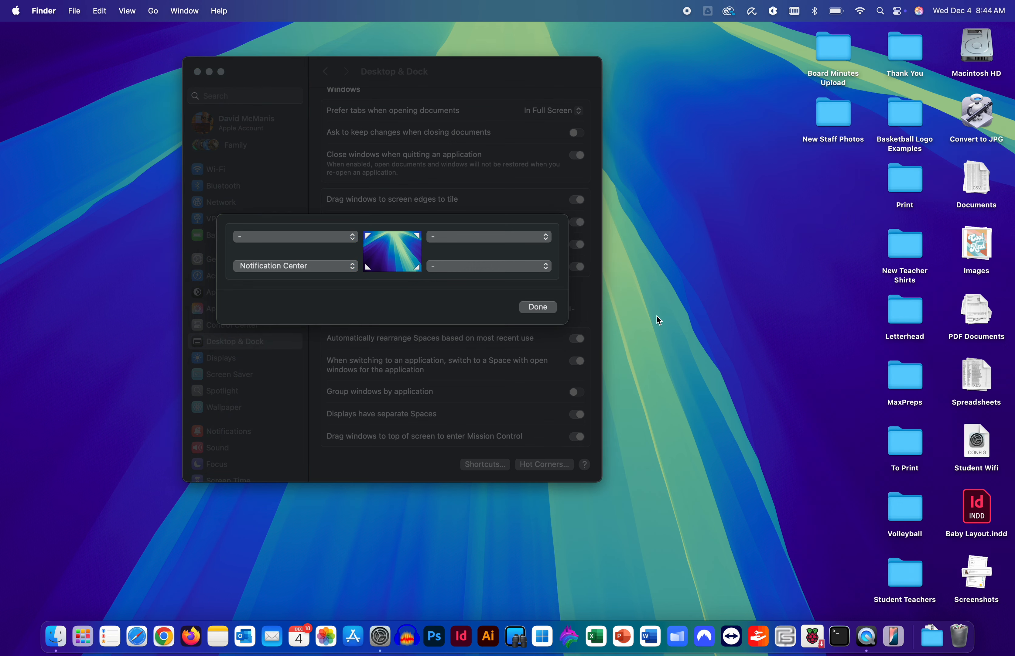
{"action": "left_click", "coordinate": [332, 268]}
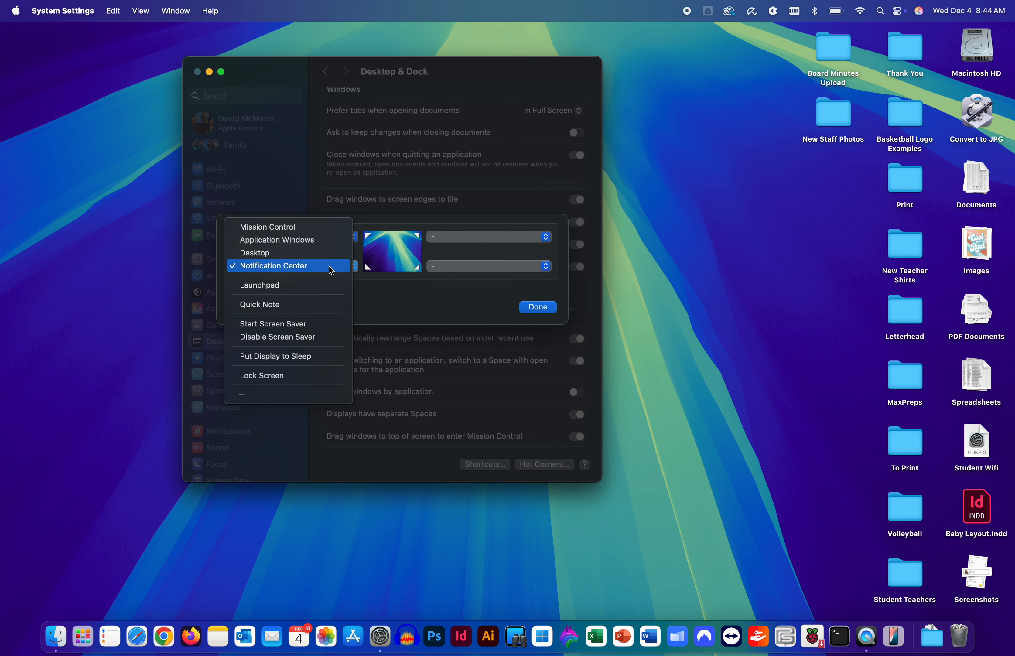
{"action": "left_click", "coordinate": [310, 281]}
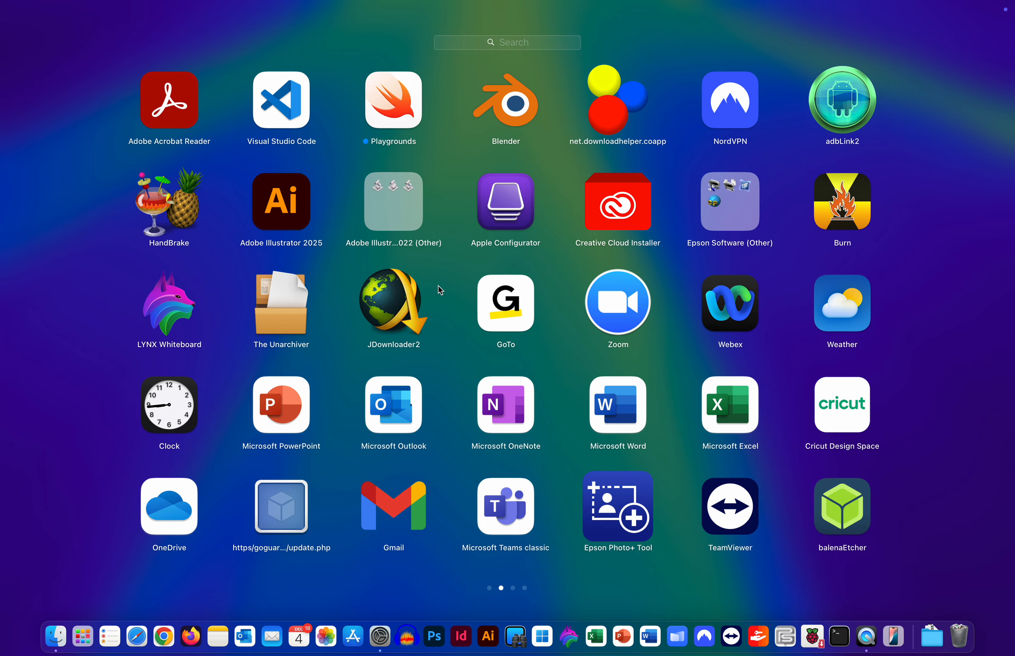
Step: Swipe through Launchpad's pages to the last one, then back to the App Store page
{"action": "scroll", "coordinate": [438, 286], "scroll_direction": "left", "scroll_amount": 3}
{"action": "scroll", "coordinate": [439, 285], "scroll_direction": "right", "scroll_amount": 3}
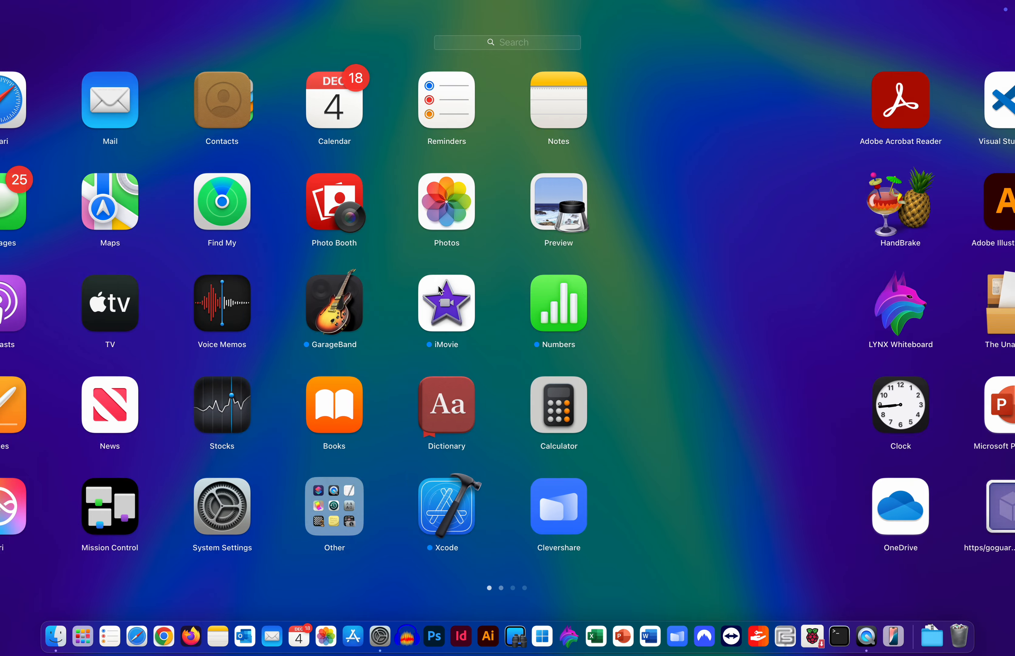
{"action": "scroll", "coordinate": [438, 286], "scroll_direction": "right", "scroll_amount": 3}
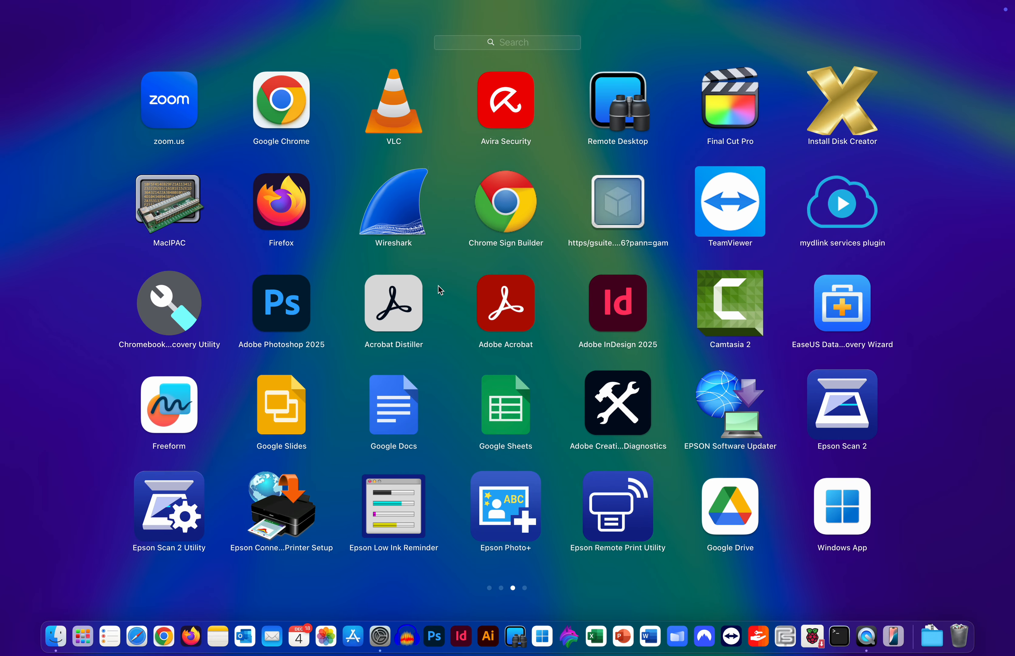
{"action": "scroll", "coordinate": [438, 286], "scroll_direction": "right", "scroll_amount": 3}
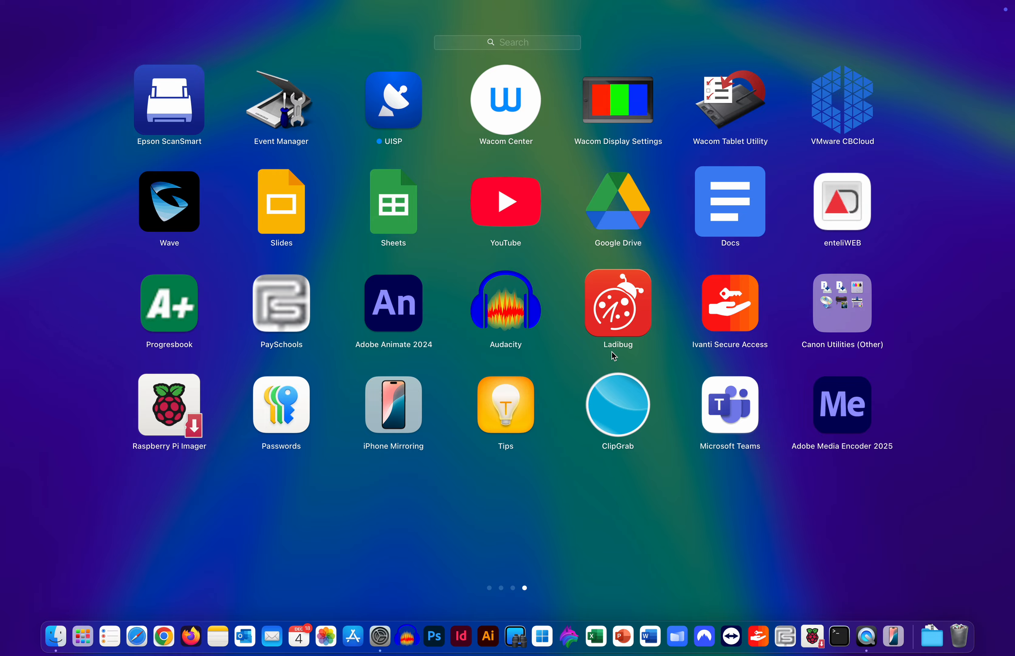
{"action": "scroll", "coordinate": [444, 321], "scroll_direction": "left", "scroll_amount": 3}
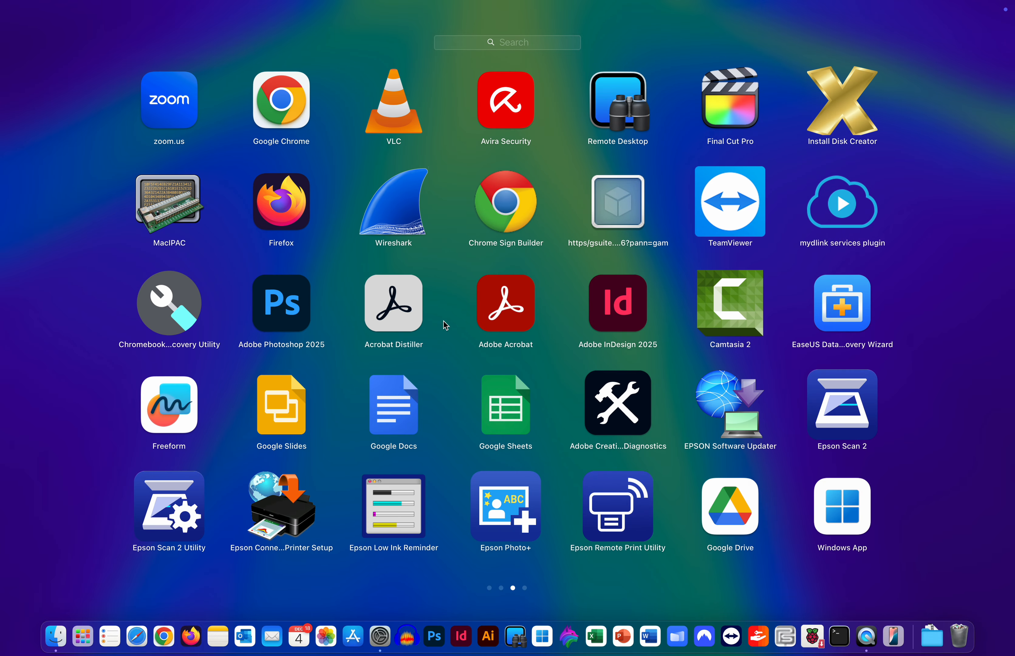
{"action": "scroll", "coordinate": [443, 321], "scroll_direction": "left", "scroll_amount": 3}
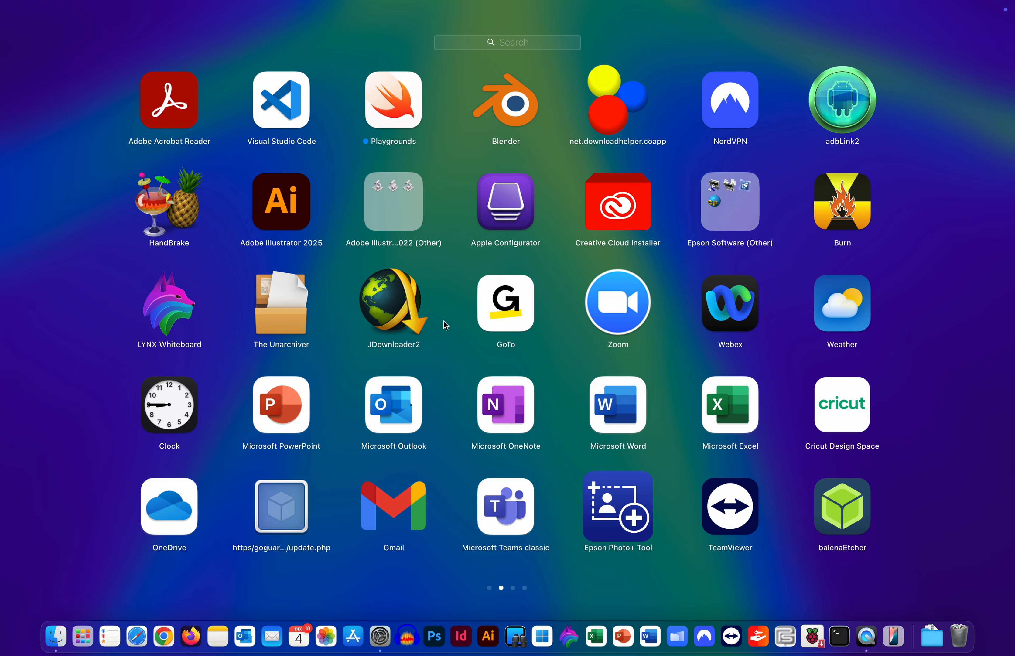
{"action": "scroll", "coordinate": [443, 322], "scroll_direction": "left", "scroll_amount": 3}
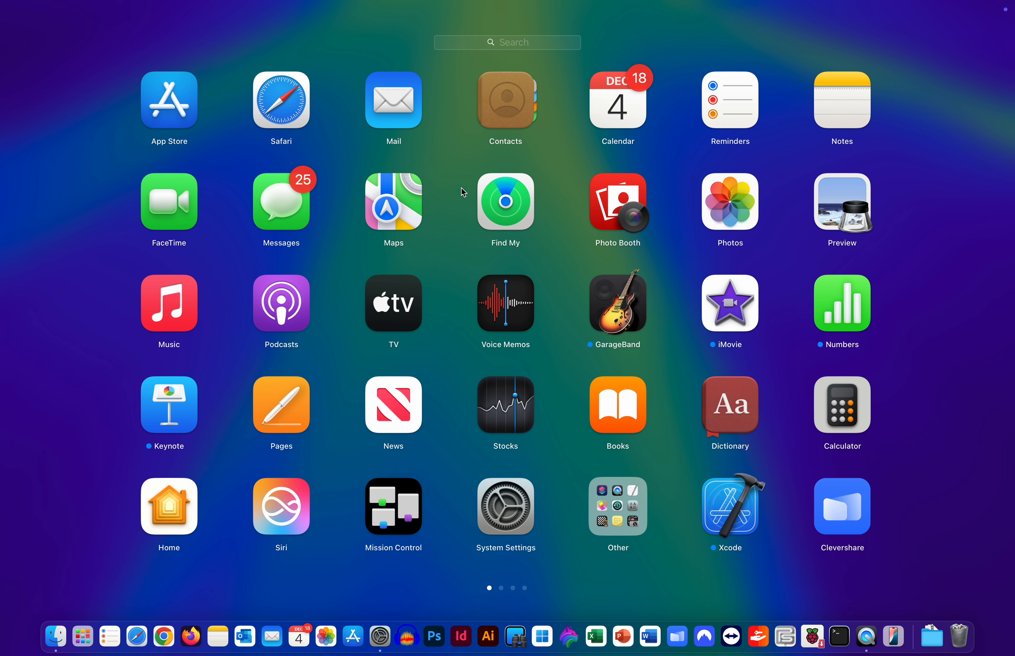
Step: Search Launchpad for 'quick', then 'photo', and close Launchpad back to Hot Corners
{"action": "left_click", "coordinate": [519, 44]}
{"action": "type", "text": "quick"}
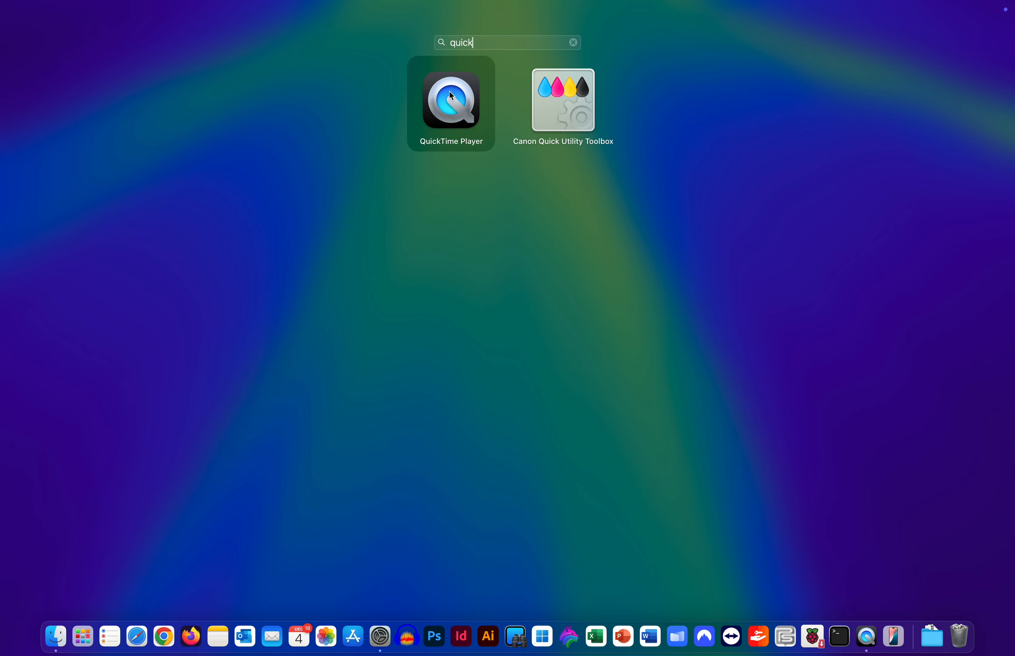
{"action": "key", "text": "BackSpace"}
{"action": "key", "text": "BackSpace"}
{"action": "key", "text": "BackSpace"}
{"action": "key", "text": "BackSpace"}
{"action": "key", "text": "BackSpace"}
{"action": "type", "text": "pbho"}
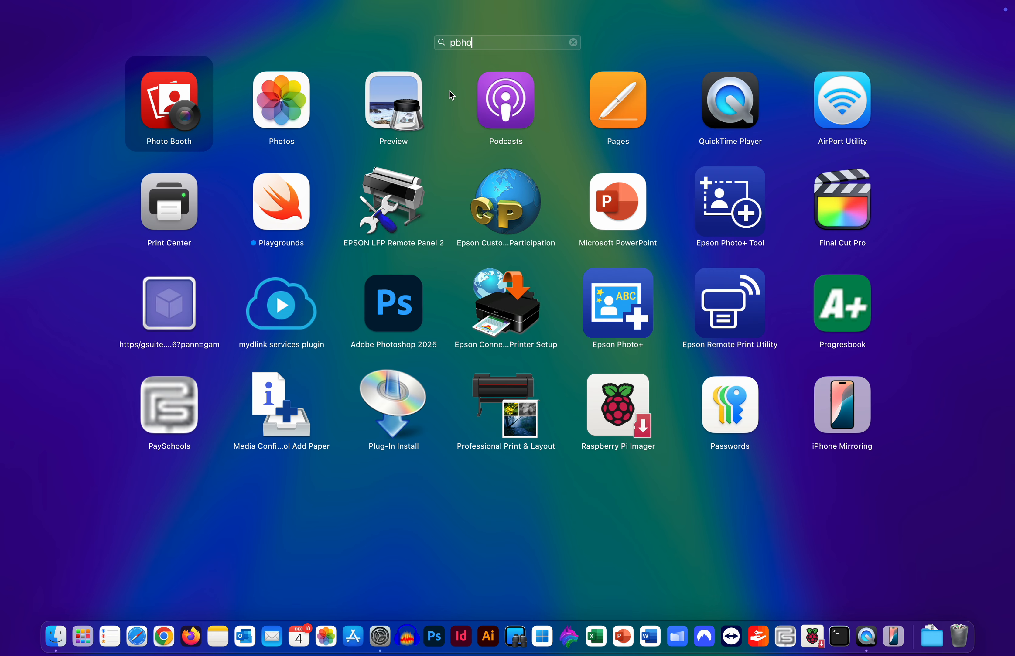
{"action": "key", "text": "BackSpace"}
{"action": "key", "text": "BackSpace"}
{"action": "key", "text": "BackSpace"}
{"action": "key", "text": "BackSpace"}
{"action": "type", "text": "photo"}
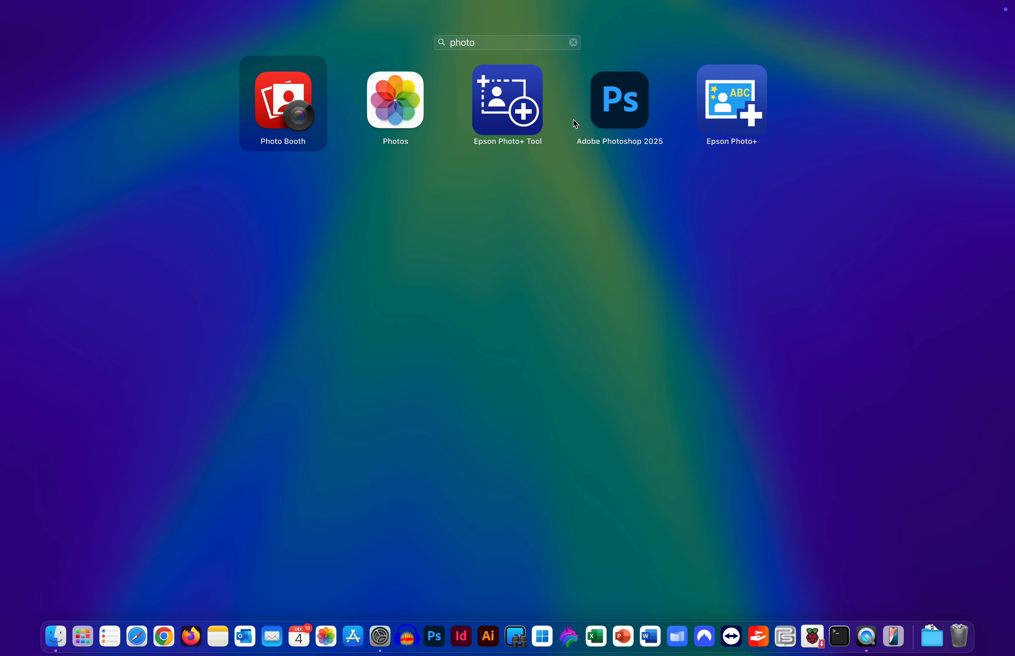
{"action": "left_click", "coordinate": [416, 326]}
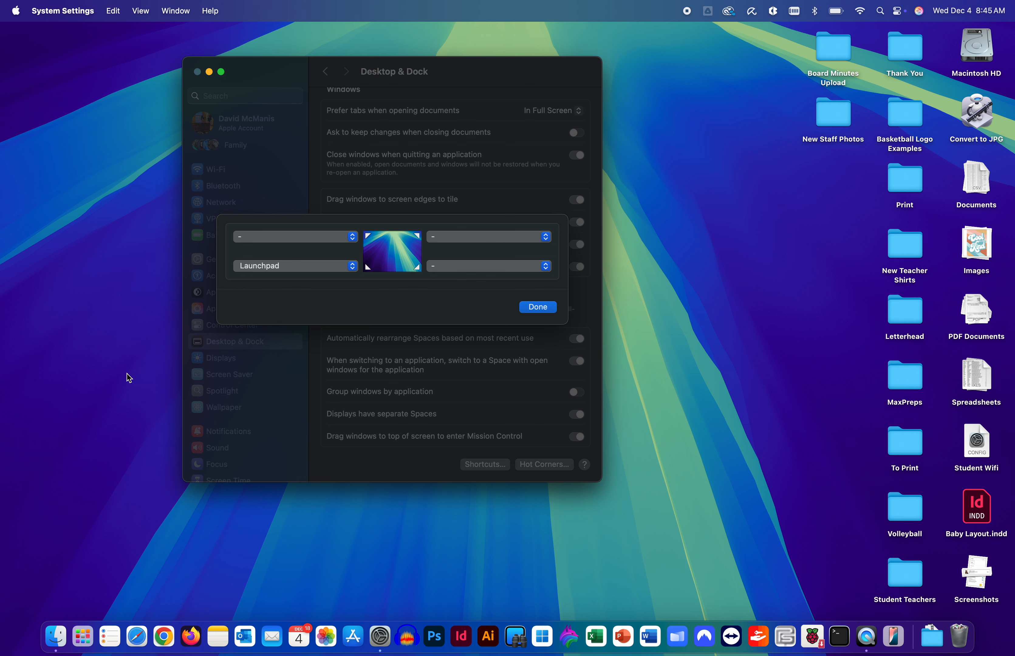
Step: Open the bottom-left corner's pop-up menu, currently set to Launchpad
{"action": "left_click", "coordinate": [318, 267]}
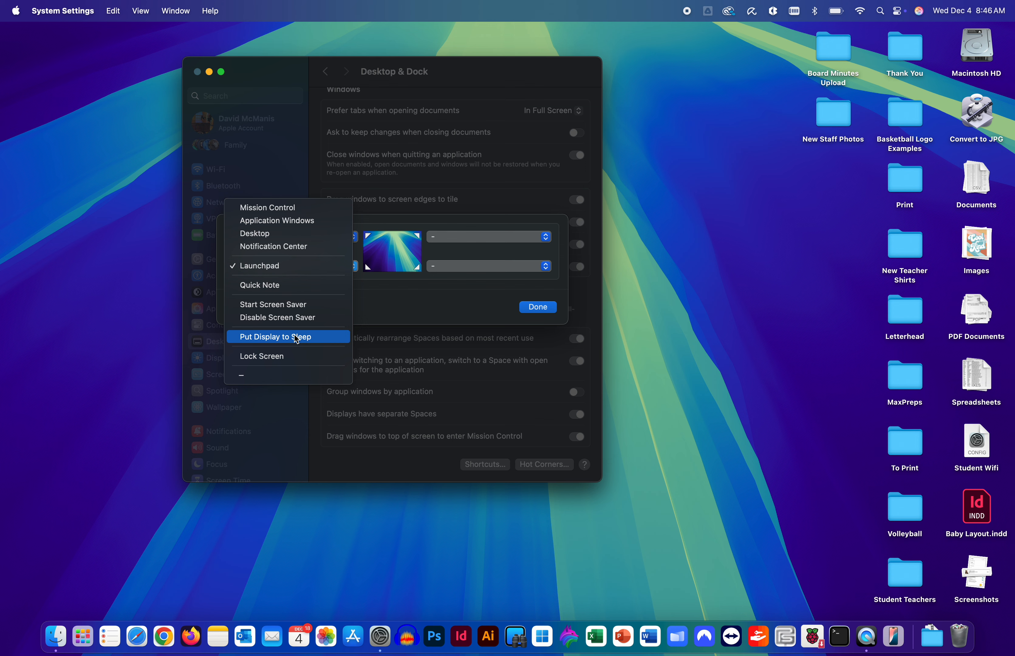
Step: Set the bottom-left corner to '-' and bottom-right to Start Screen Saver, then click Done
{"action": "left_click", "coordinate": [285, 308]}
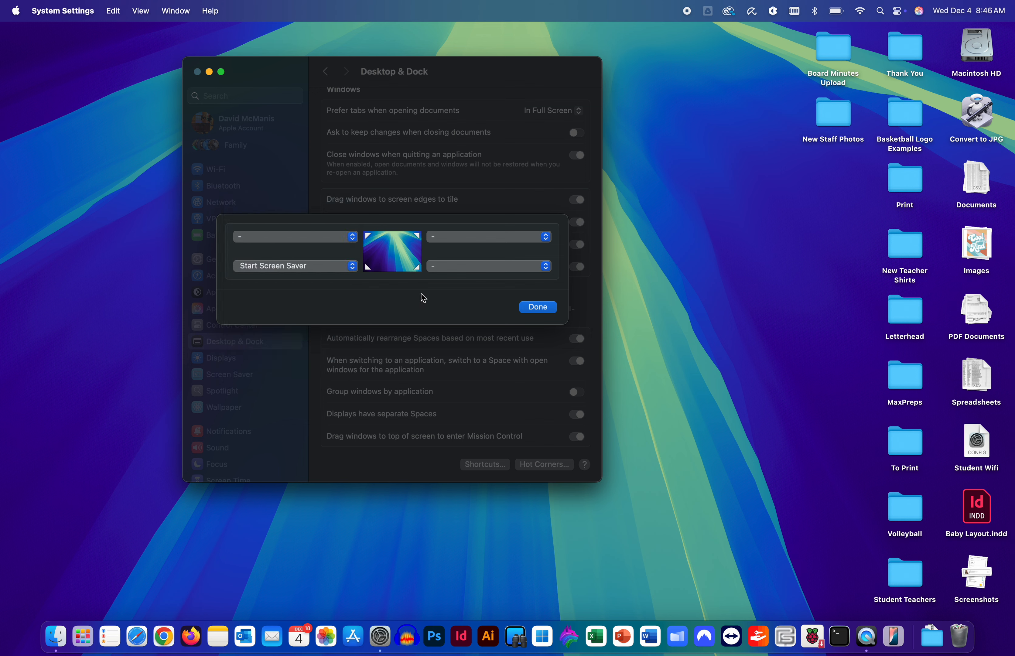
{"action": "left_click", "coordinate": [332, 266]}
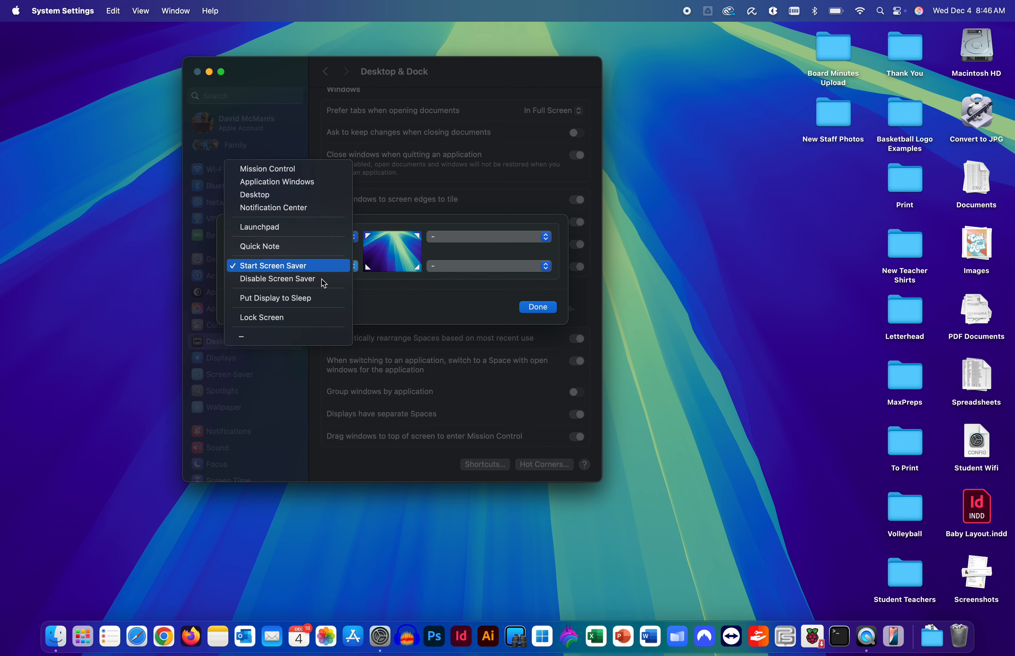
{"action": "left_click", "coordinate": [283, 338]}
{"action": "left_click", "coordinate": [468, 265]}
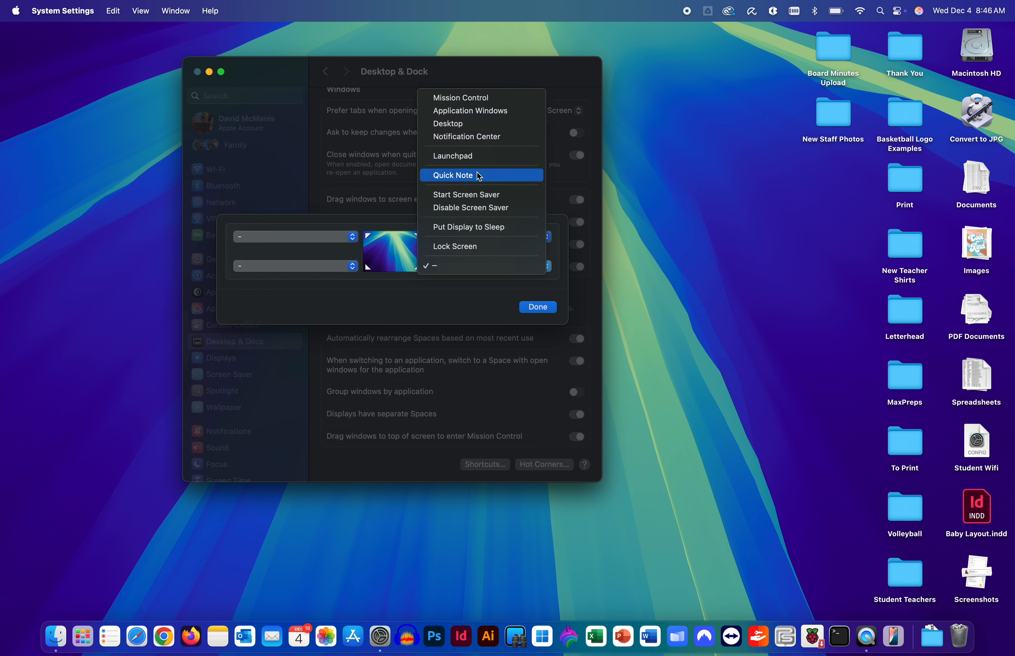
{"action": "left_click", "coordinate": [471, 195]}
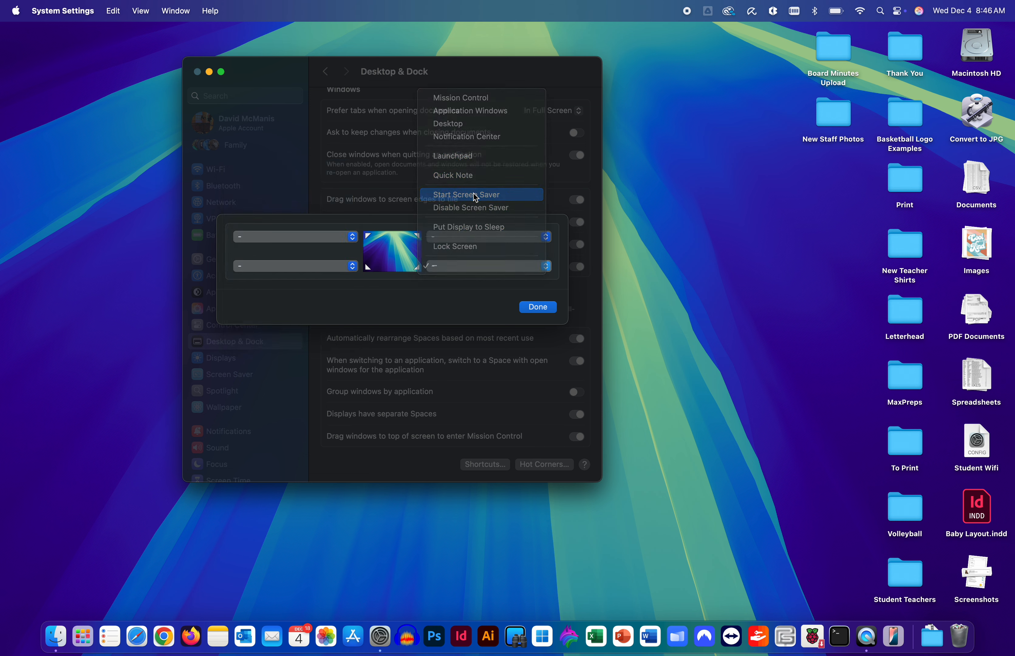
{"action": "left_click", "coordinate": [533, 306]}
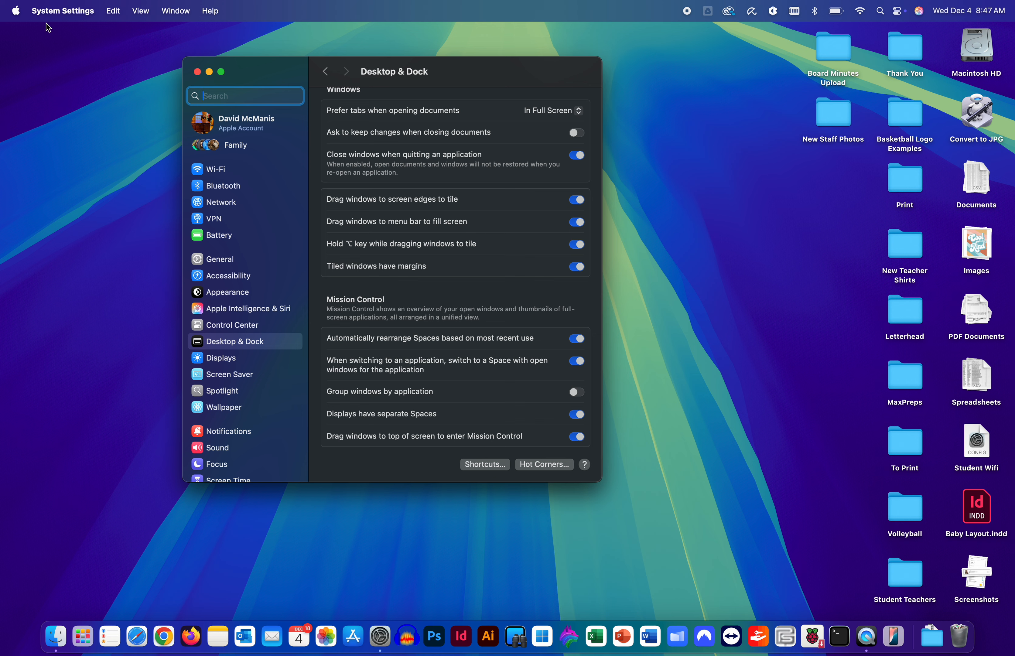
Step: Go to the Lock Screen pane and open the 'Start Screen Saver when inactive' delay choices, currently 20 minutes
{"action": "left_click", "coordinate": [17, 12]}
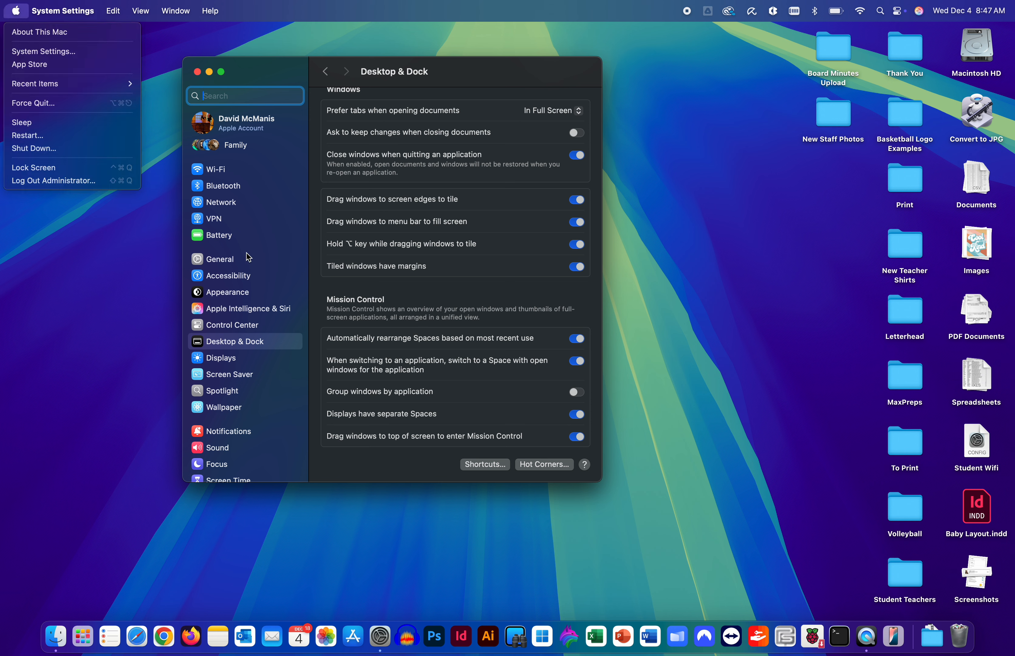
{"action": "left_click", "coordinate": [259, 292]}
{"action": "scroll", "coordinate": [256, 295], "scroll_direction": "down", "scroll_amount": 5}
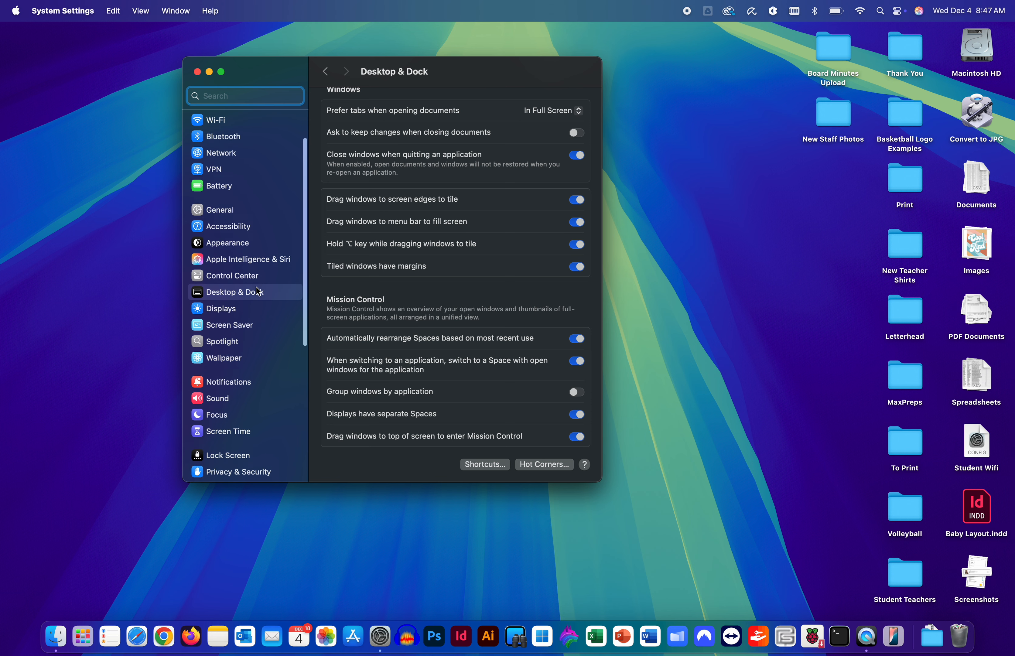
{"action": "left_click", "coordinate": [230, 365]}
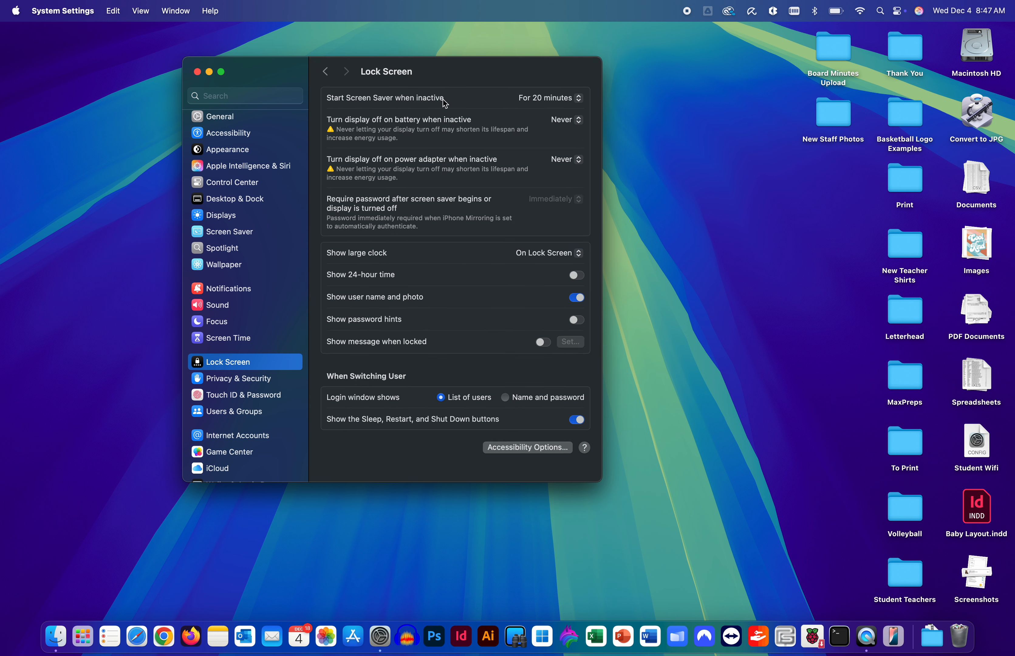
{"action": "left_click", "coordinate": [555, 100]}
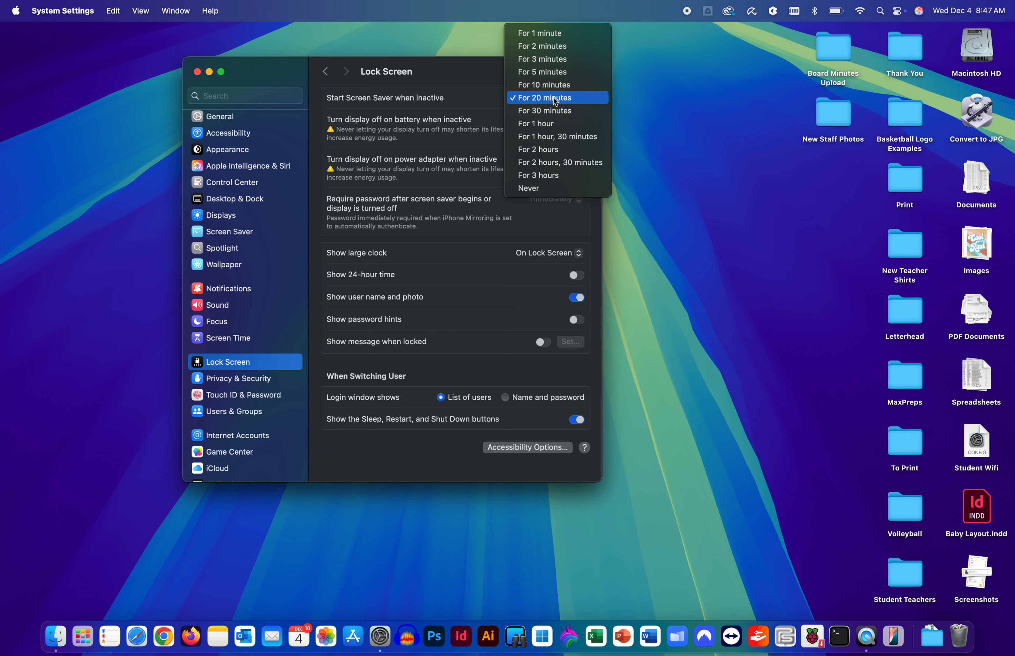
Step: Check the screen saver delay (For 20 minutes) and battery display-off (Never) pop-ups without changing either
{"action": "left_click", "coordinate": [555, 99]}
{"action": "left_click", "coordinate": [554, 99]}
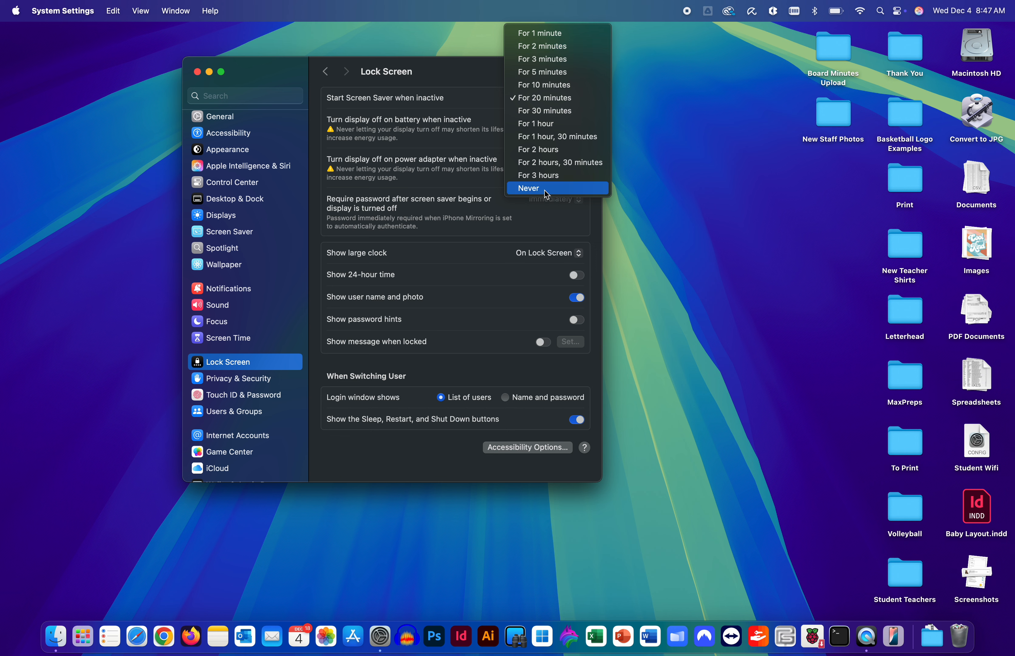
{"action": "left_click", "coordinate": [458, 150]}
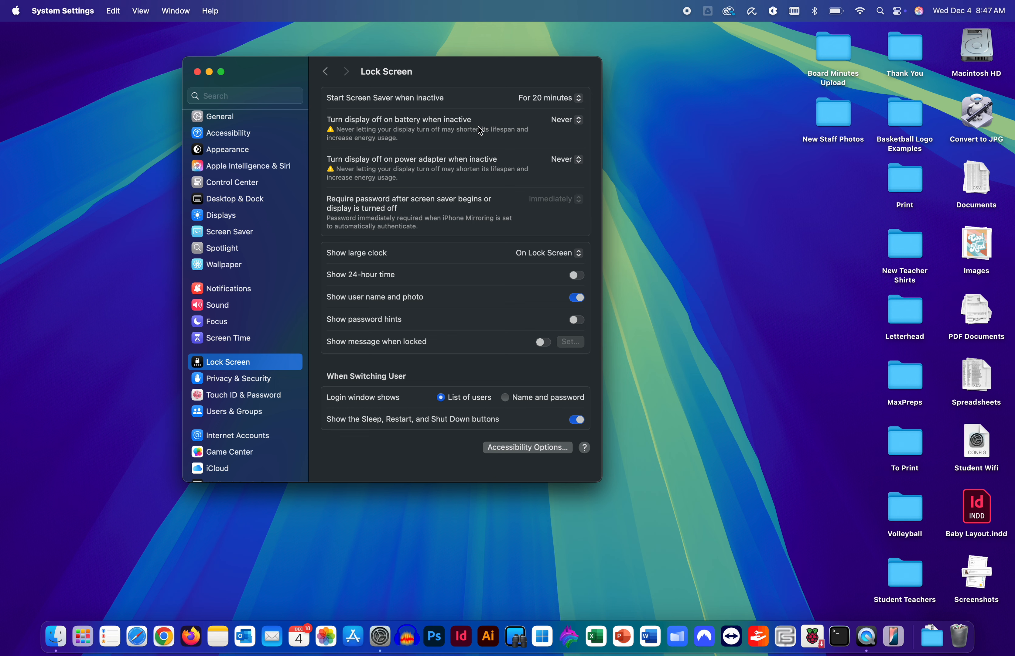
{"action": "left_click", "coordinate": [567, 120]}
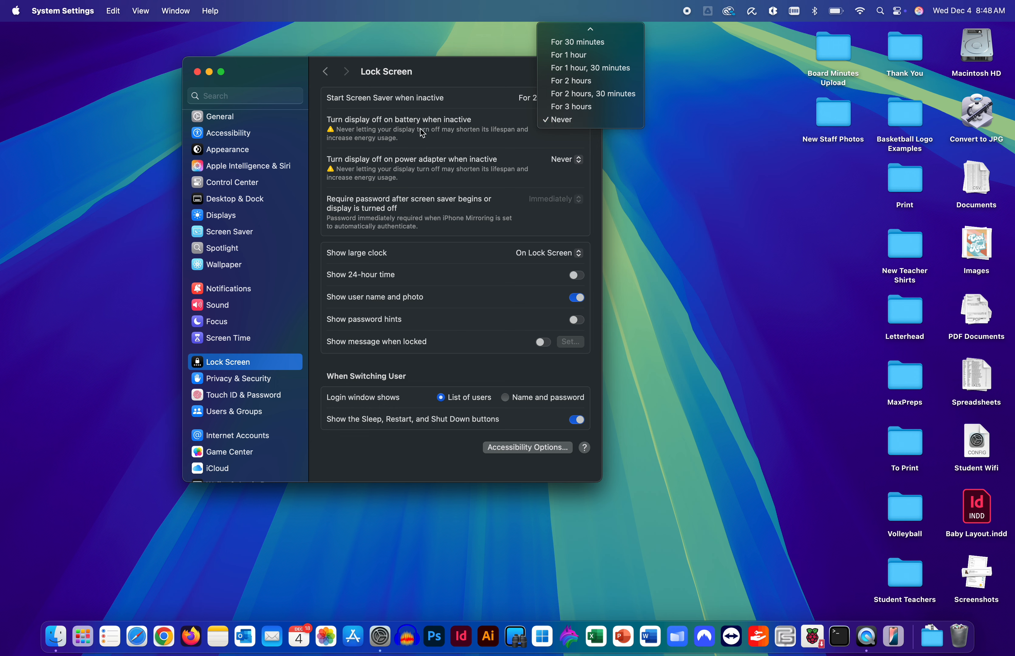
{"action": "left_click", "coordinate": [421, 139]}
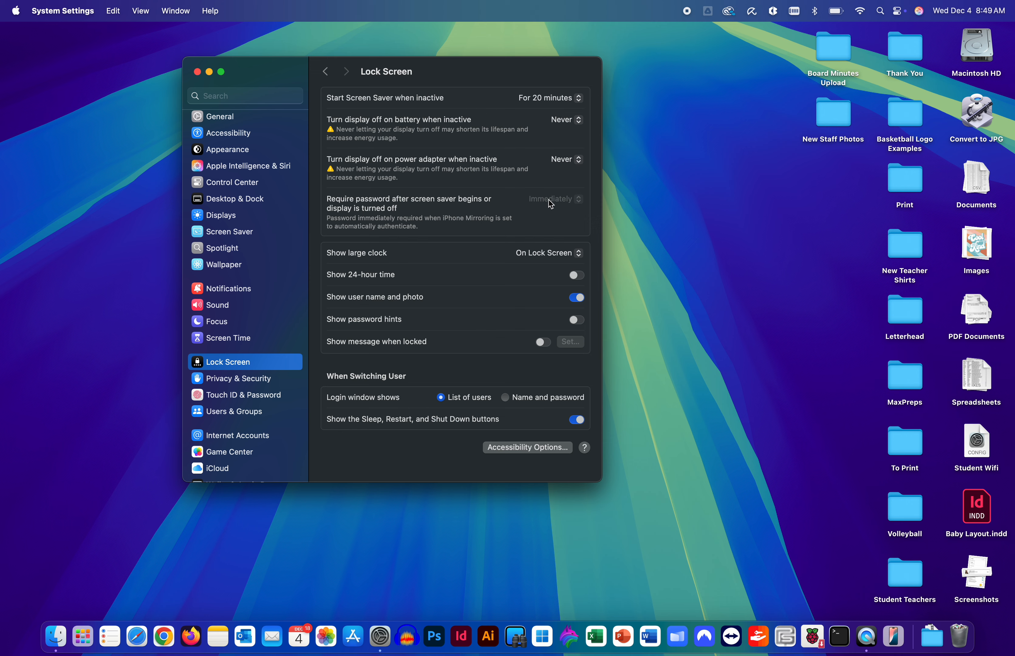
Step: Reopen Hot Corners from Desktop & Dock to confirm bottom-right is set to Start Screen Saver
{"action": "left_click", "coordinate": [244, 202]}
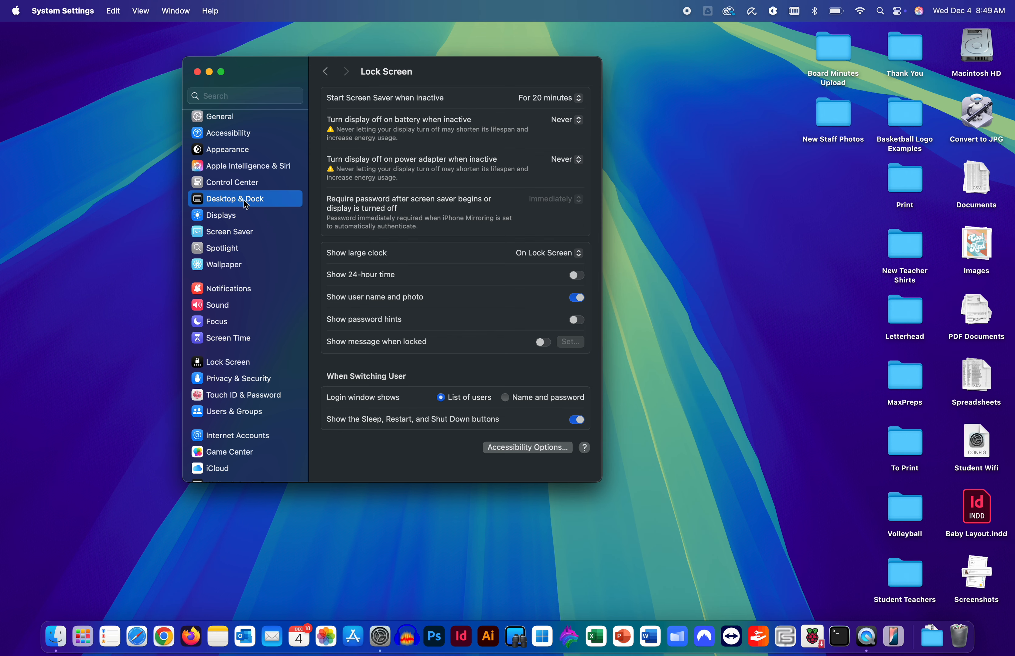
{"action": "scroll", "coordinate": [471, 279], "scroll_direction": "down", "scroll_amount": 10}
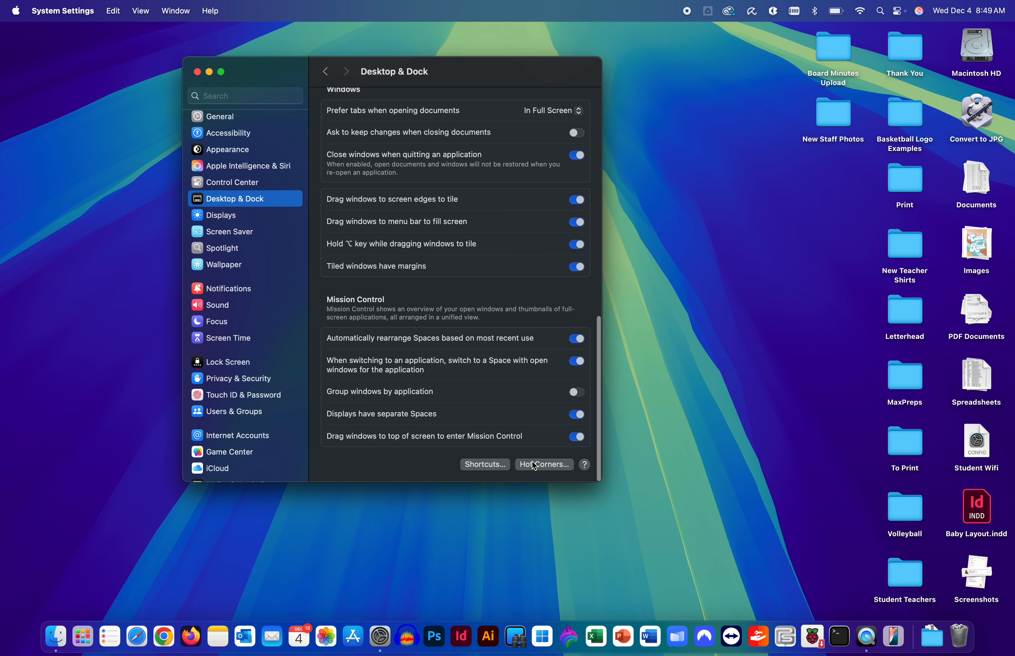
{"action": "left_click", "coordinate": [535, 464]}
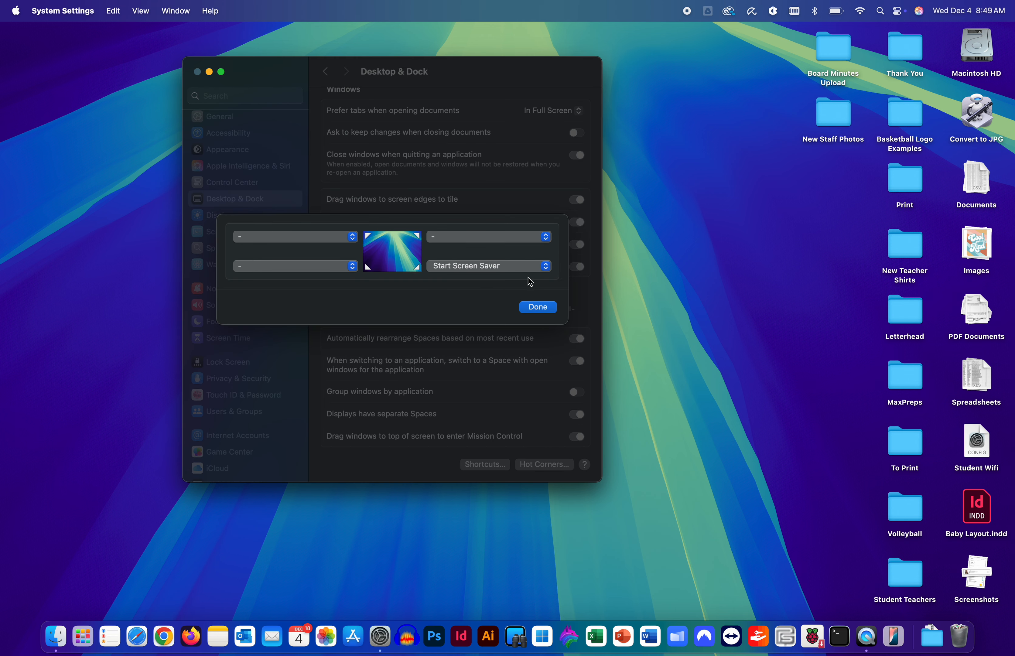